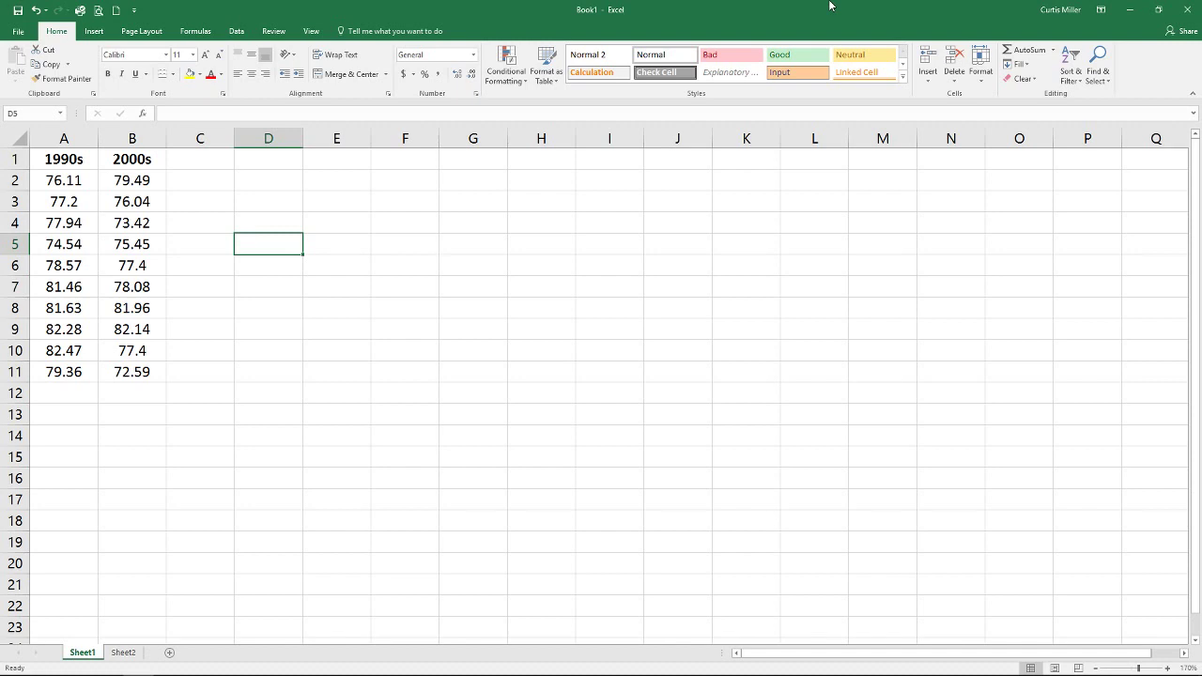
Switch to the Data ribbon and select cell D1 for the hypothesis labels.
click(236, 31)
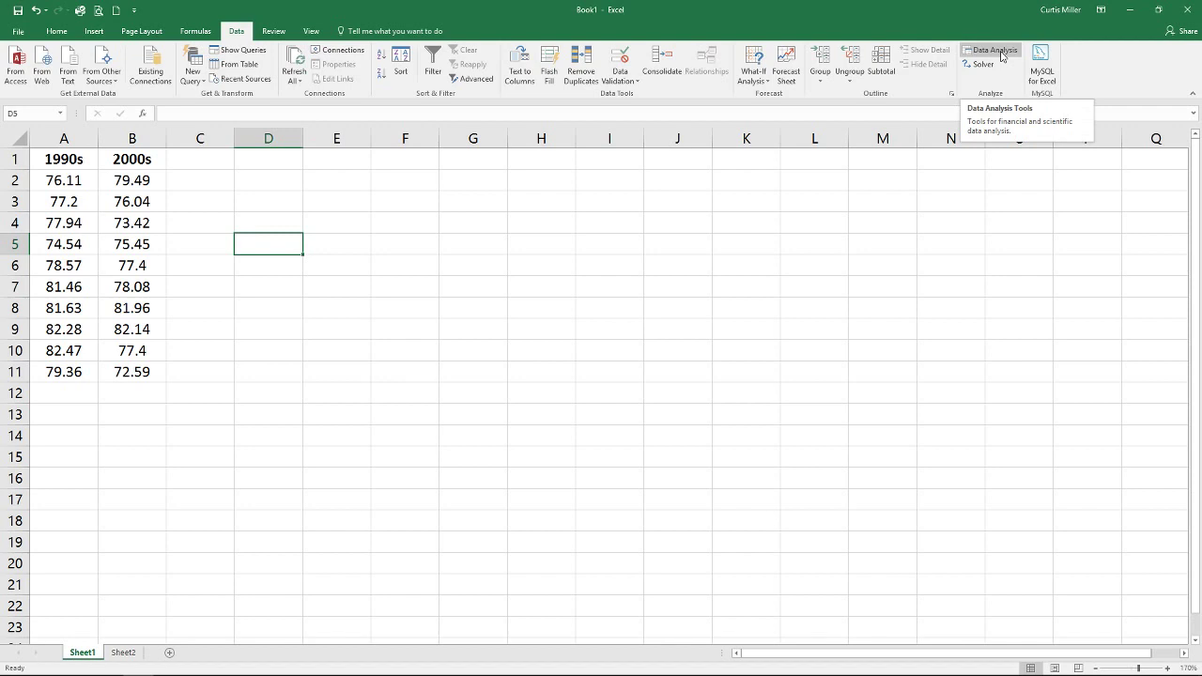
click(267, 165)
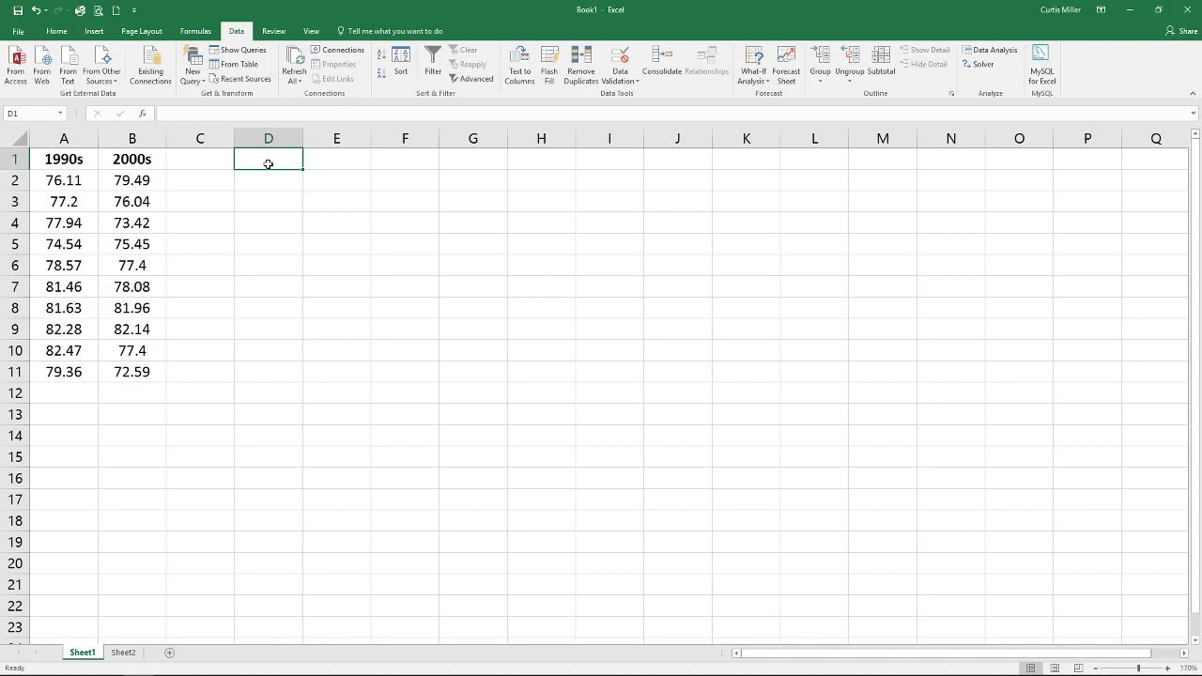
Enter Null and Alt in D1:D2 with 'Variances are equal' and 'Variances are Not Equal' in E1:E2.
text(Null)
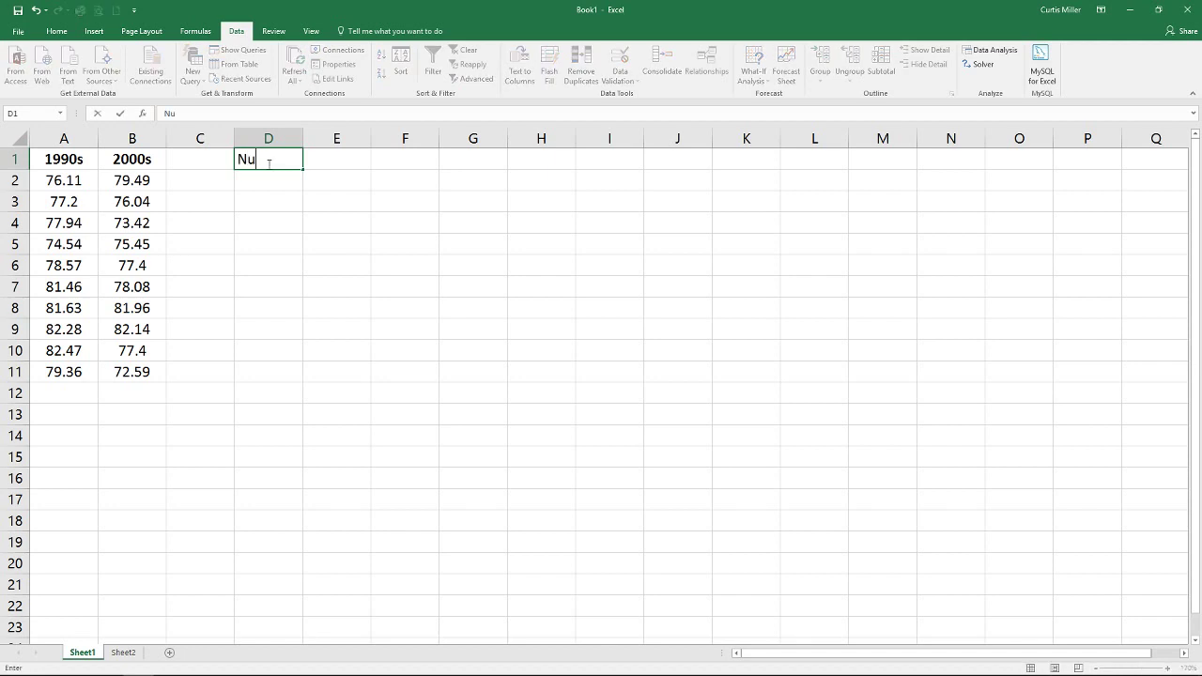
key(Return)
text(Alt)
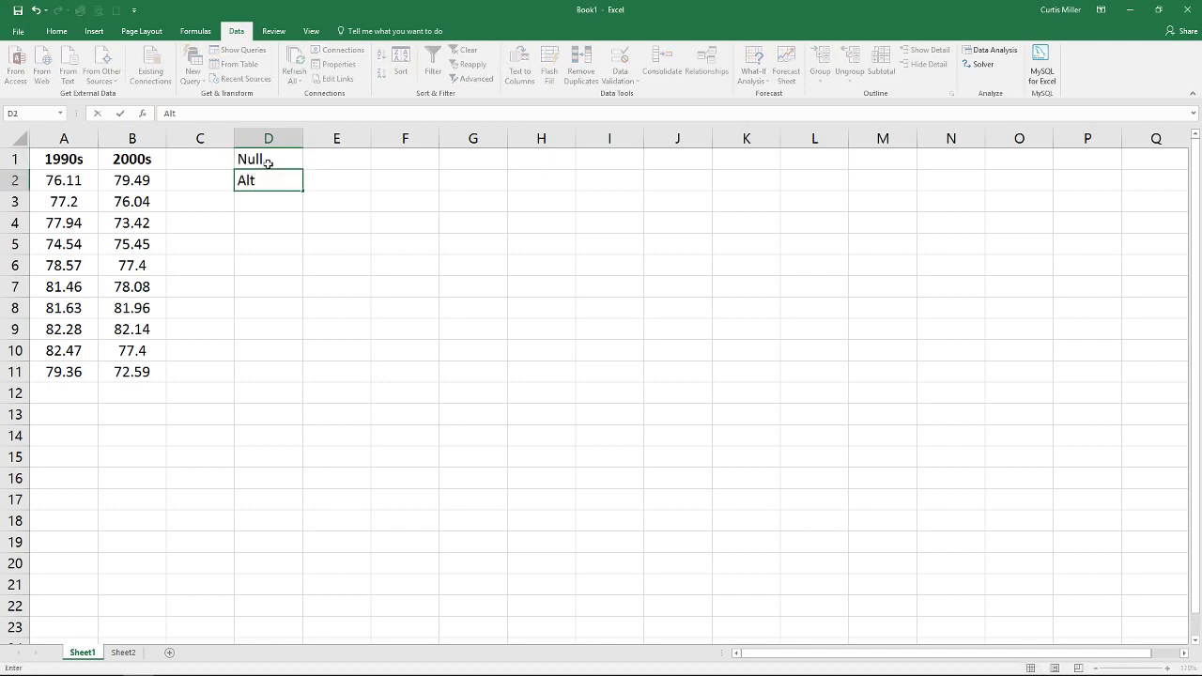
click(268, 164)
key(Right)
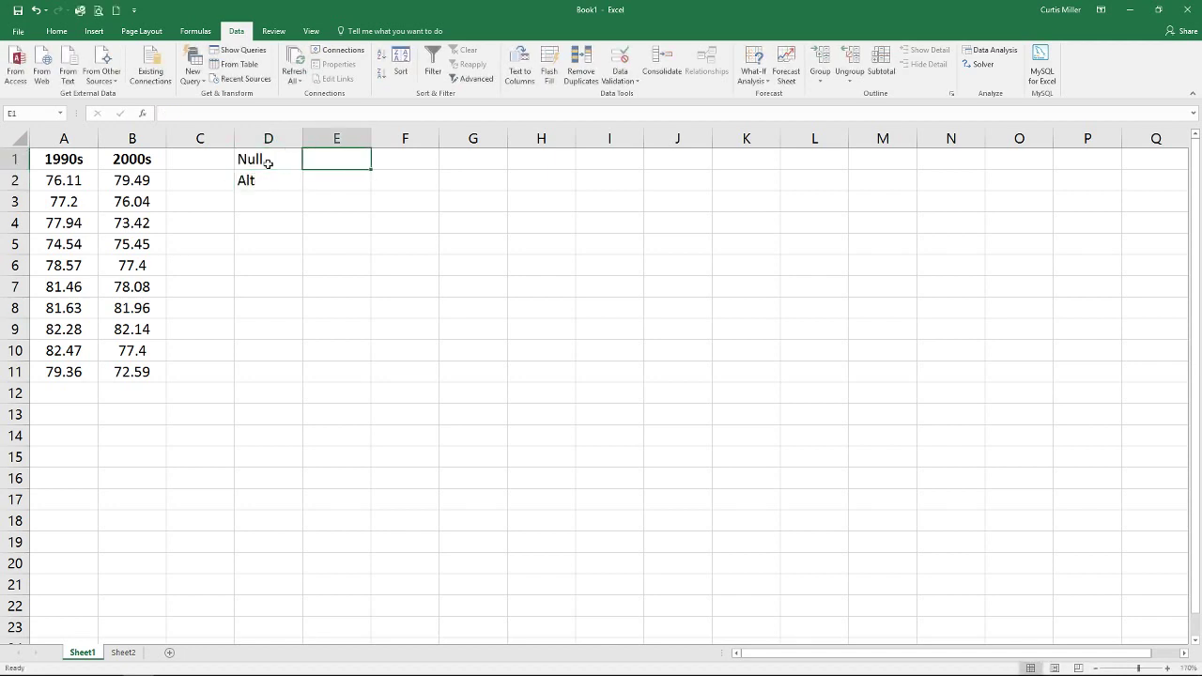
text(Varia)
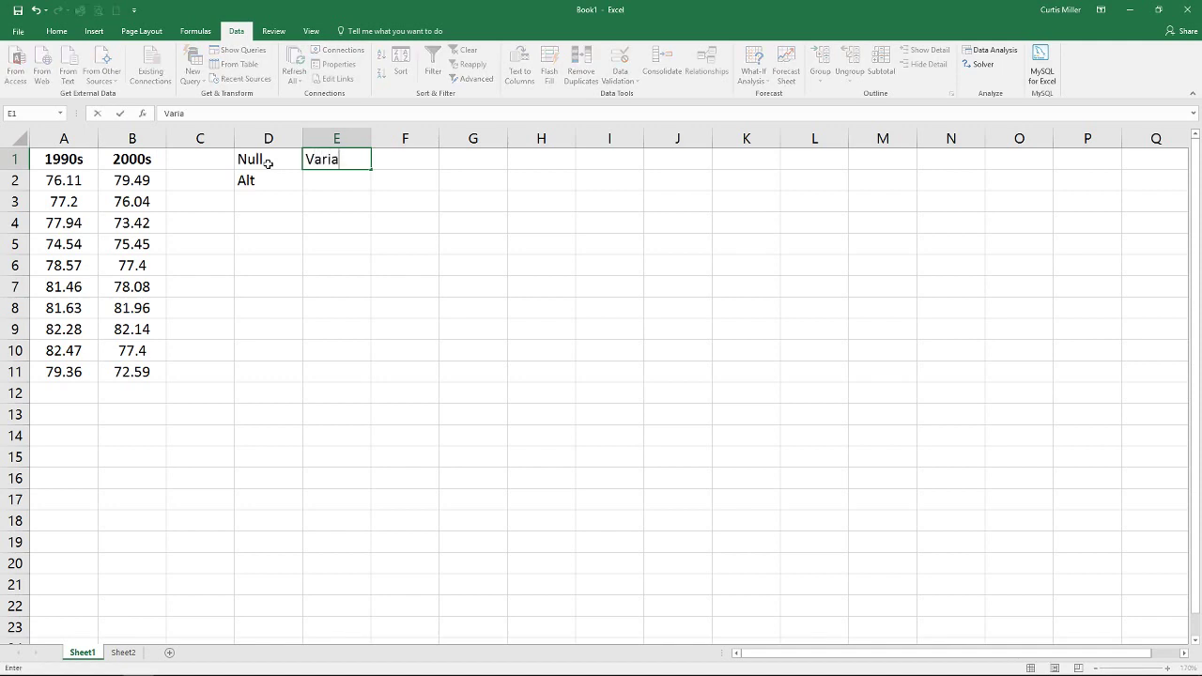
text(nces are equal)
key(Return)
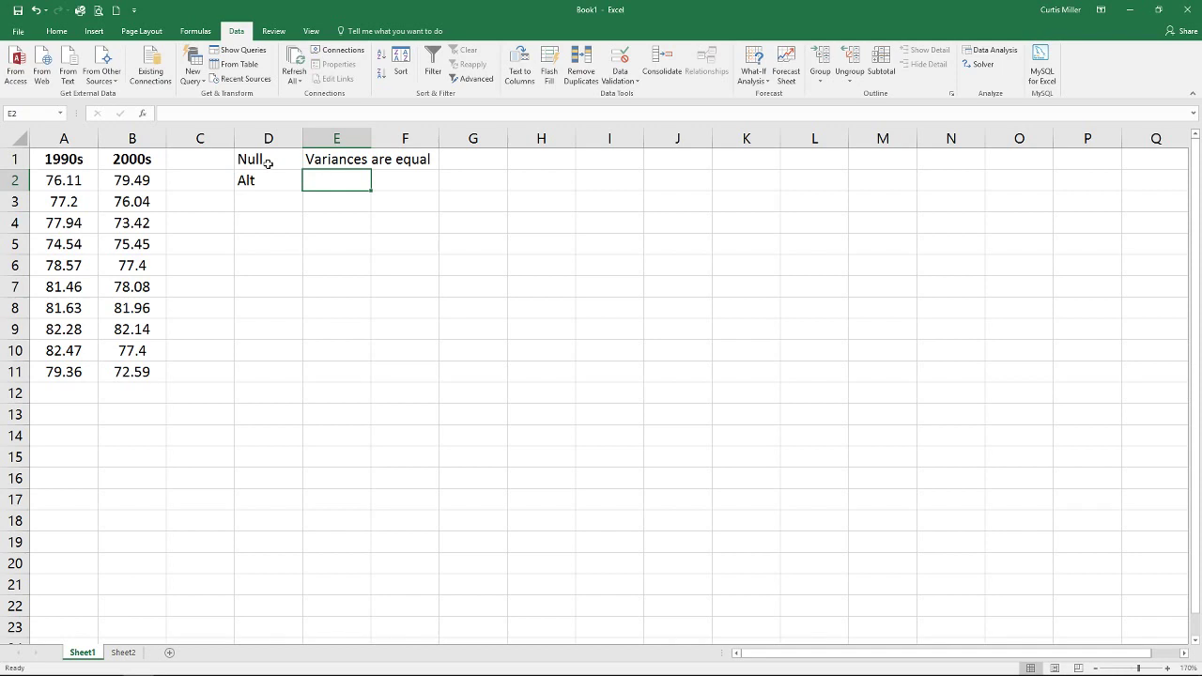
text(Variance)
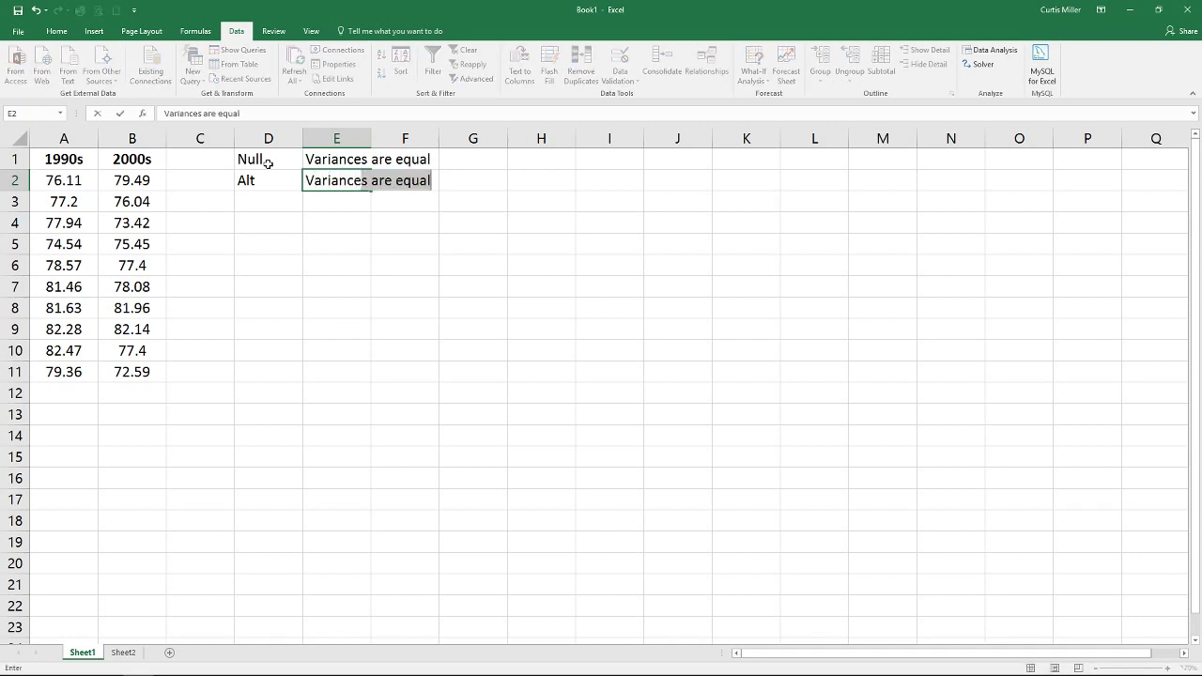
text(s are Not )
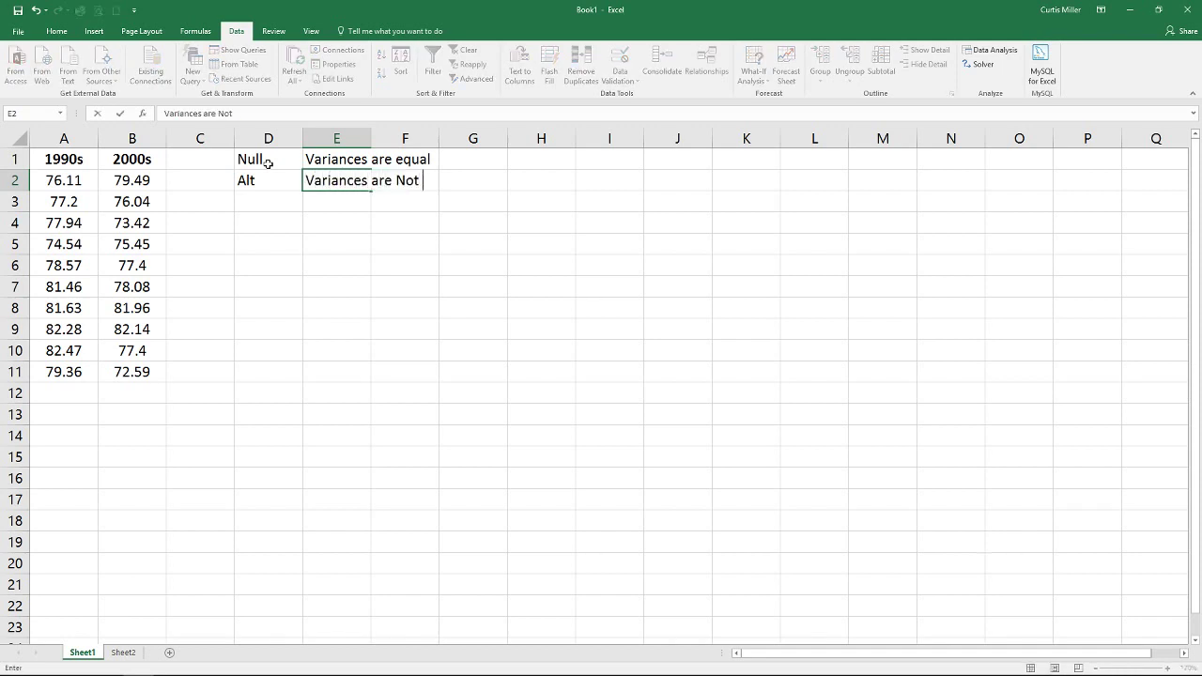
text(Equal)
key(Return)
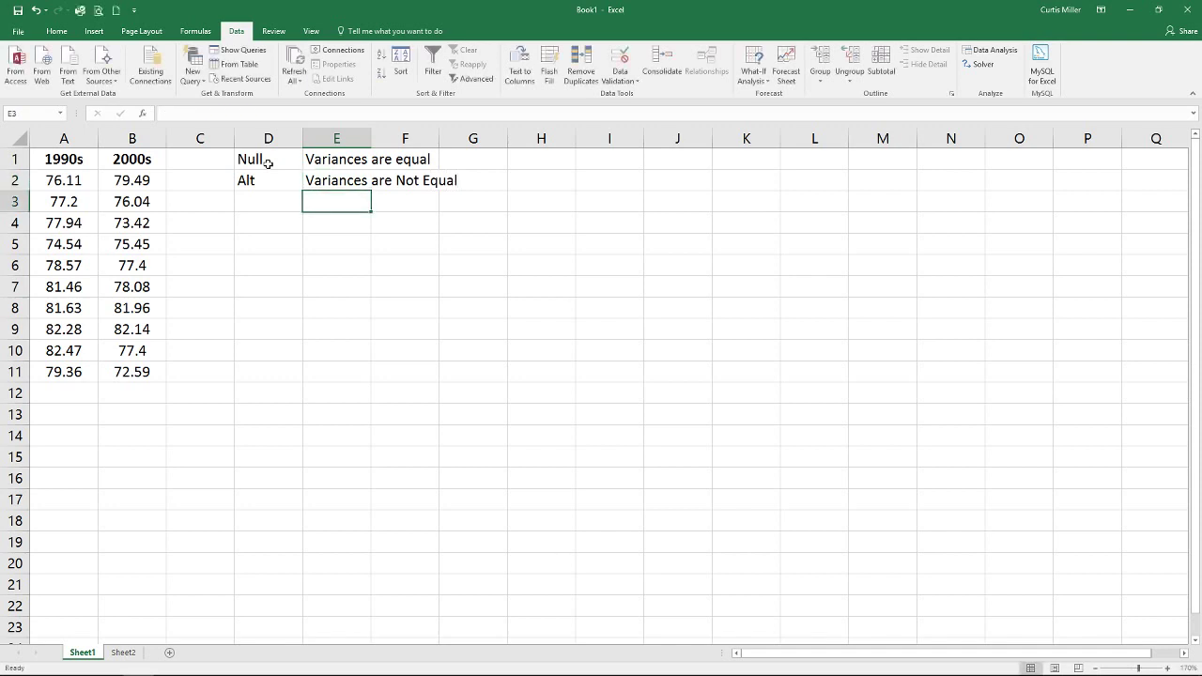
key(Down)
key(Left)
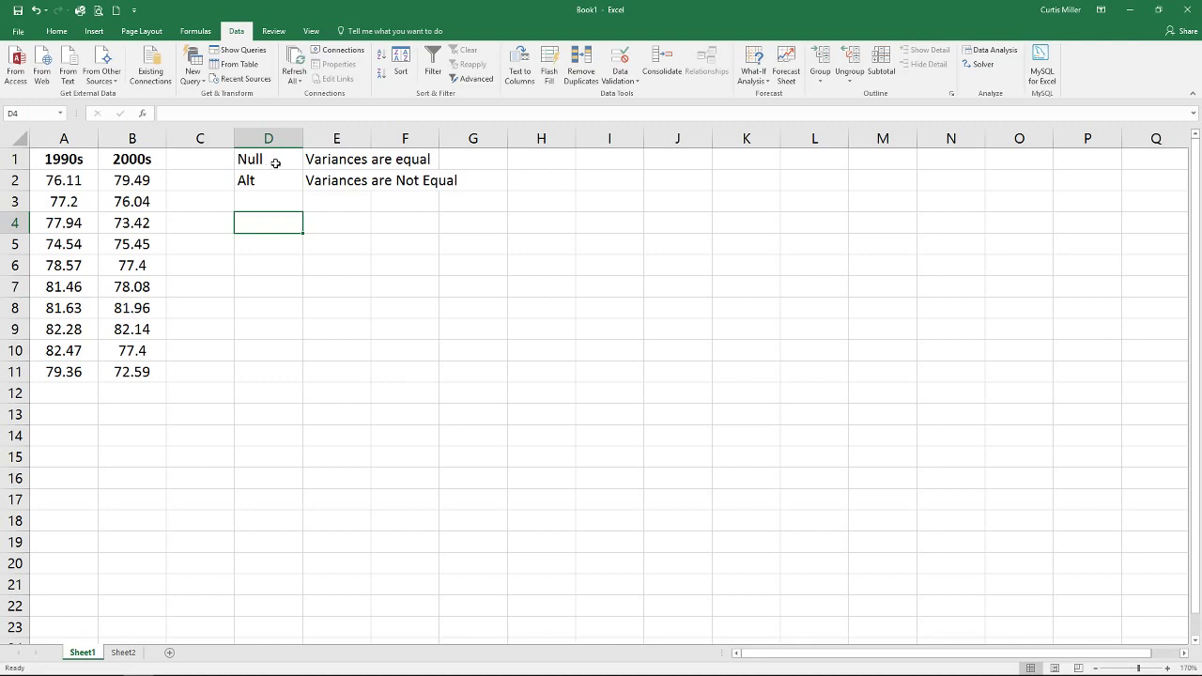
Run F-Test Two-Sample for Variances on A1:A11 and B1:B11 with Labels, output at D4.
click(995, 52)
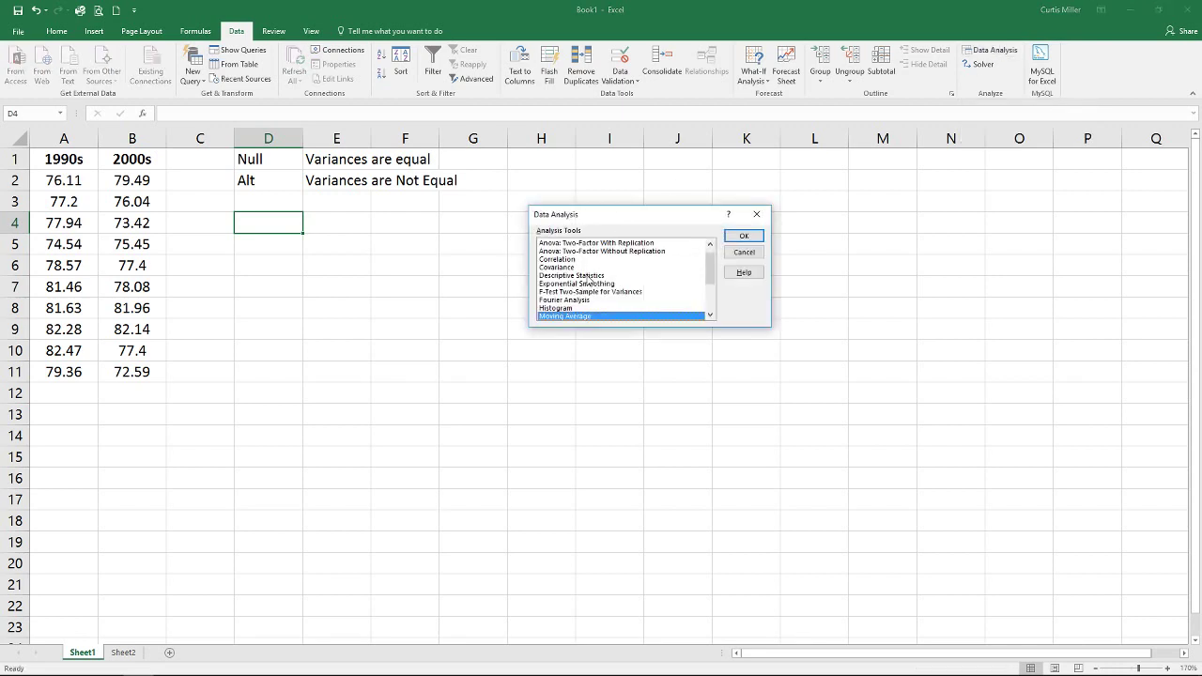
click(590, 292)
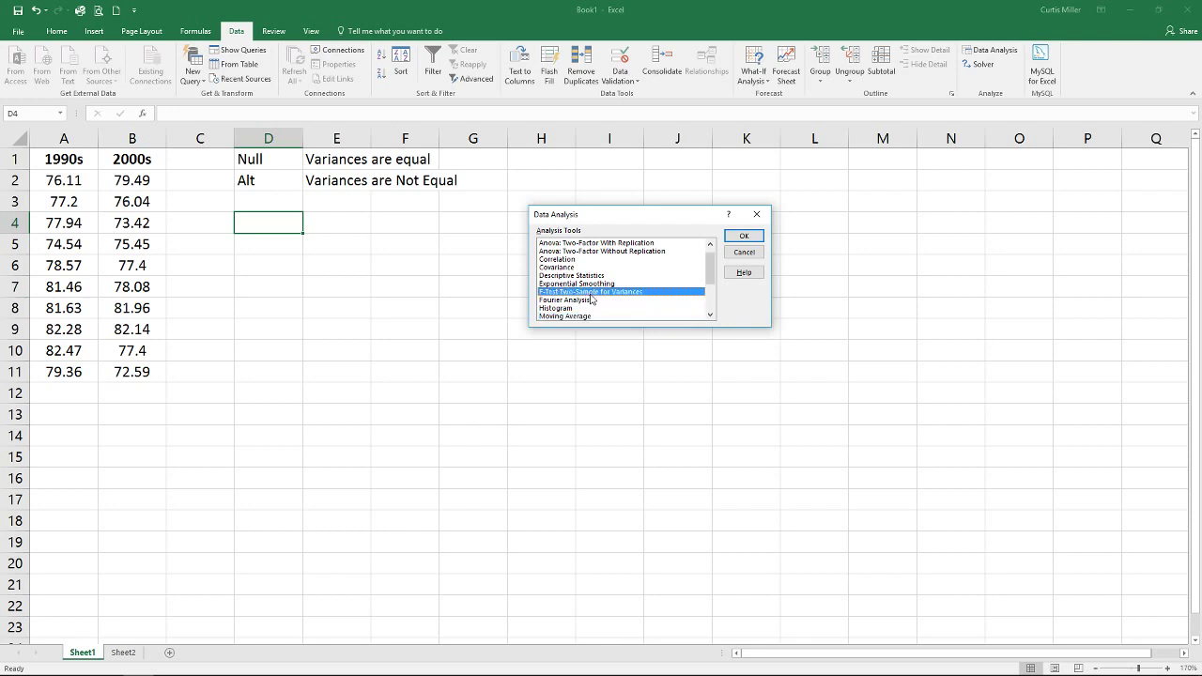
click(745, 238)
drag(682, 208, 538, 222)
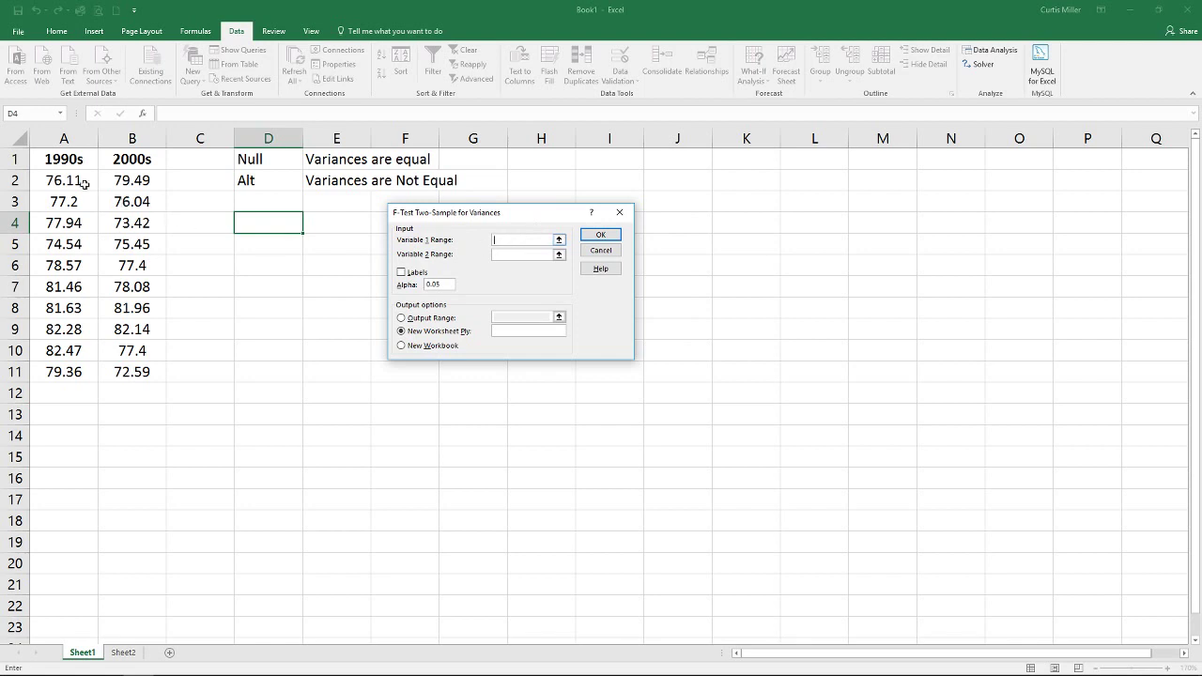
drag(70, 161, 37, 367)
click(512, 254)
drag(132, 162, 113, 371)
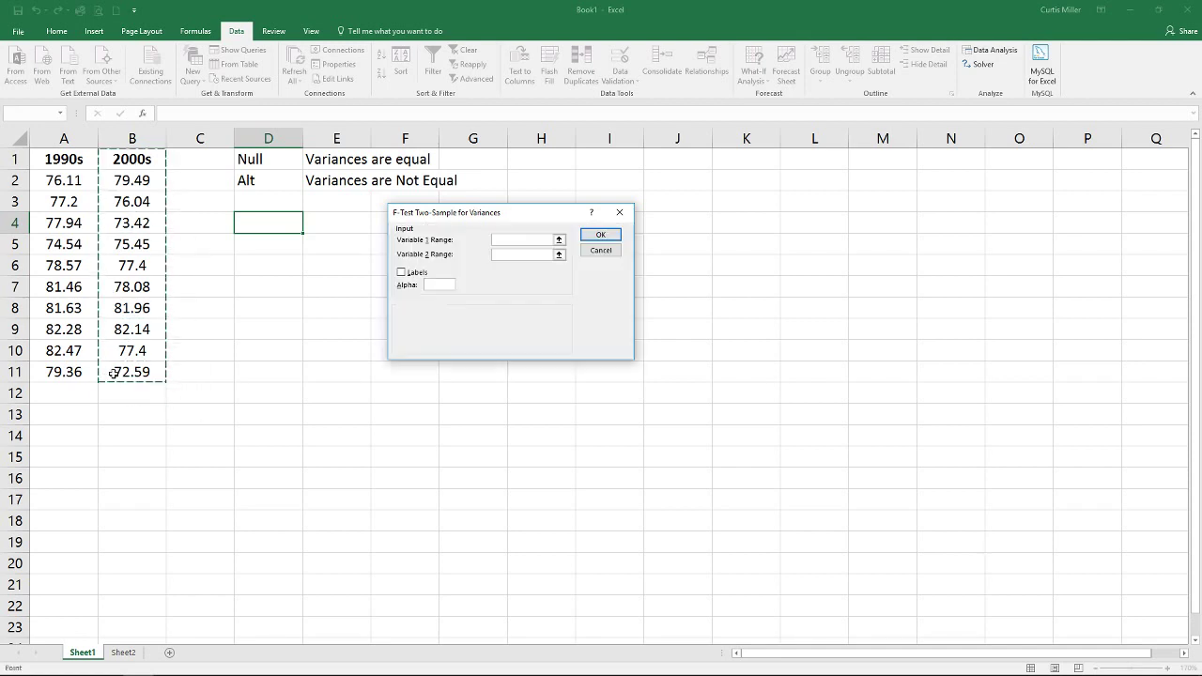
click(405, 274)
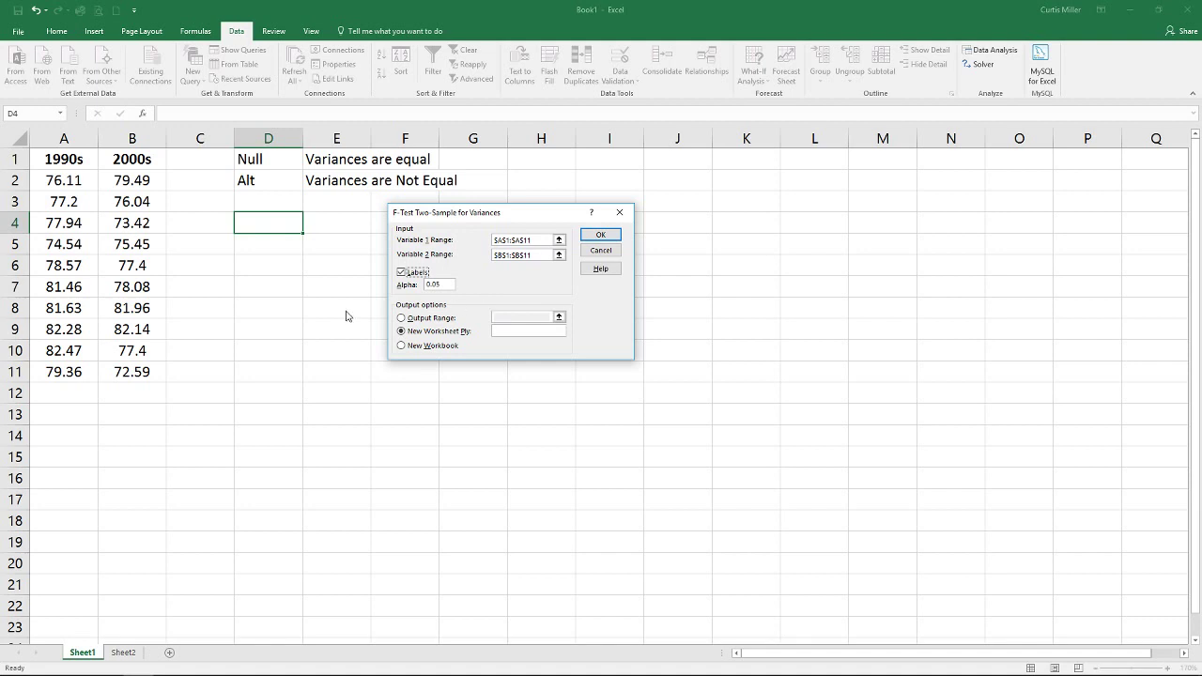
click(402, 318)
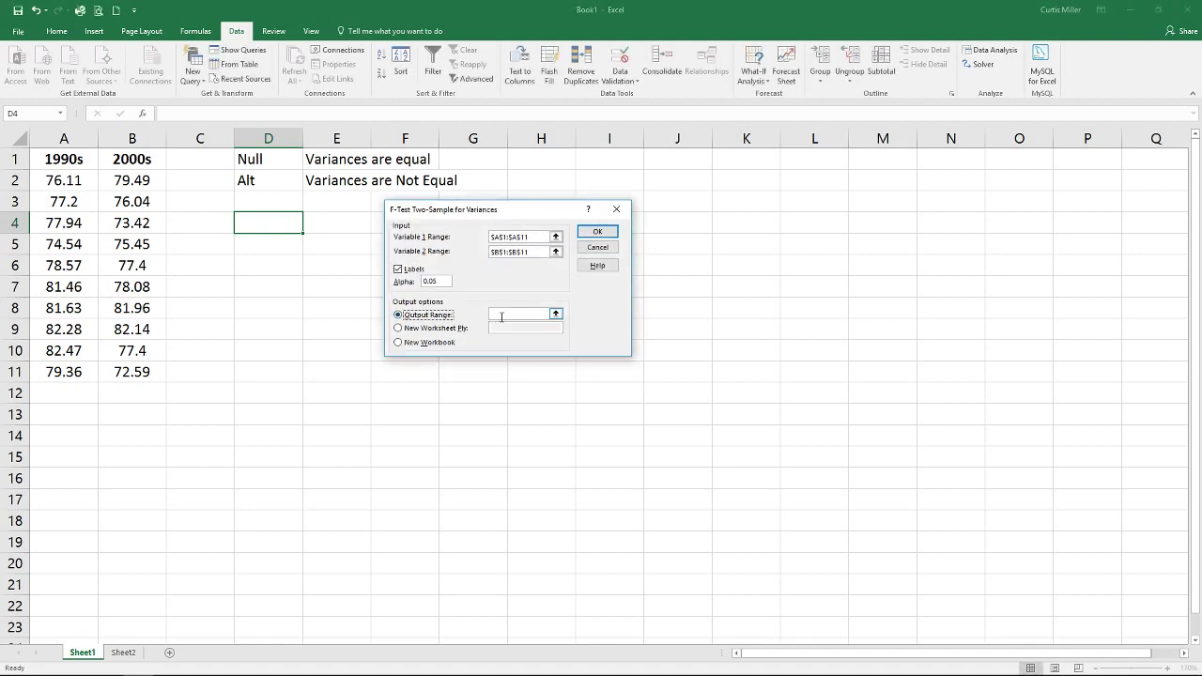
click(262, 221)
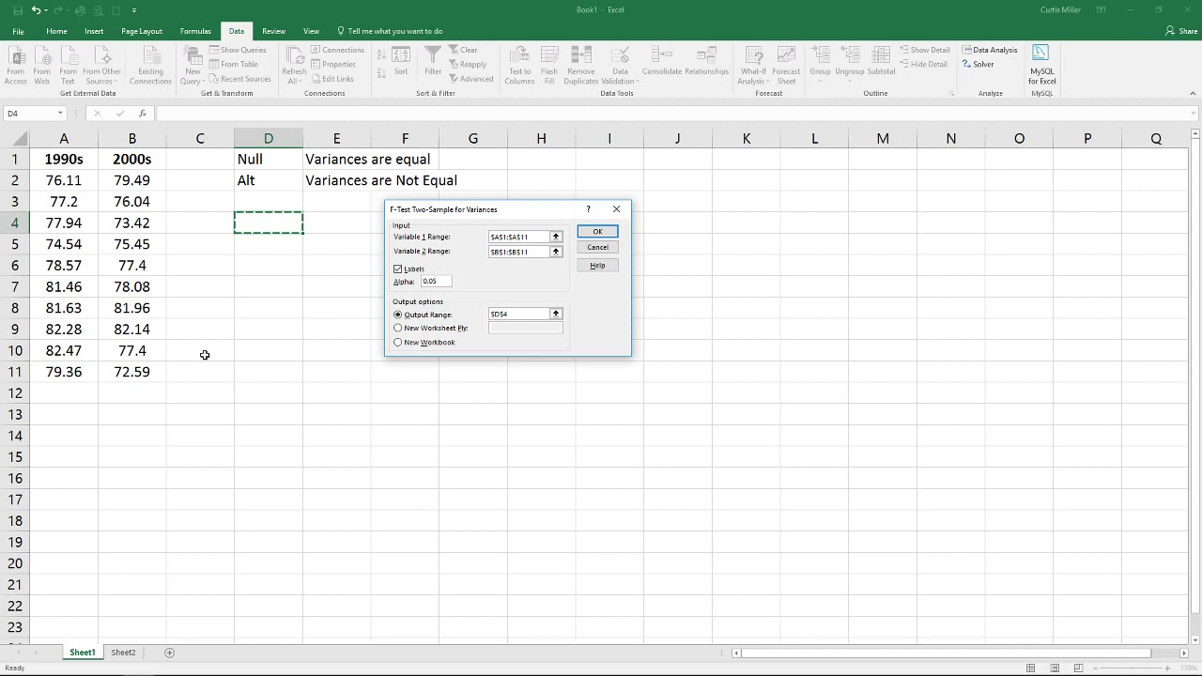
click(597, 232)
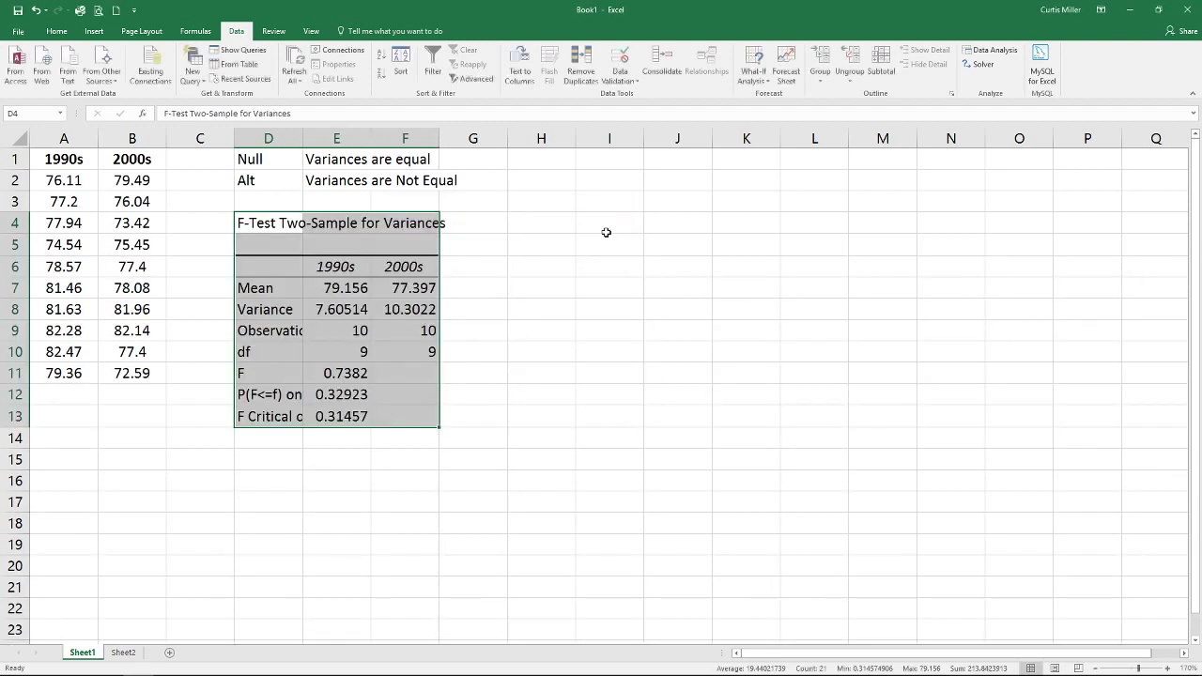
Widen column D and pick out the Mean, Observations and F rows of the F-test table.
drag(303, 138, 319, 138)
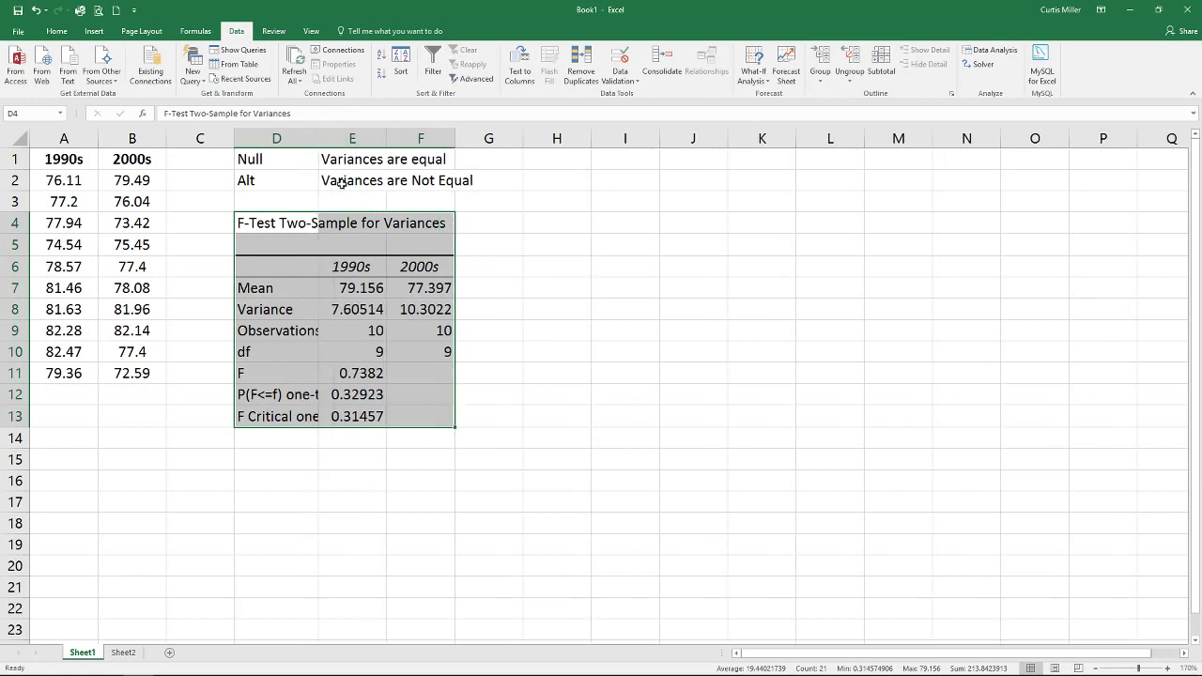
click(327, 297)
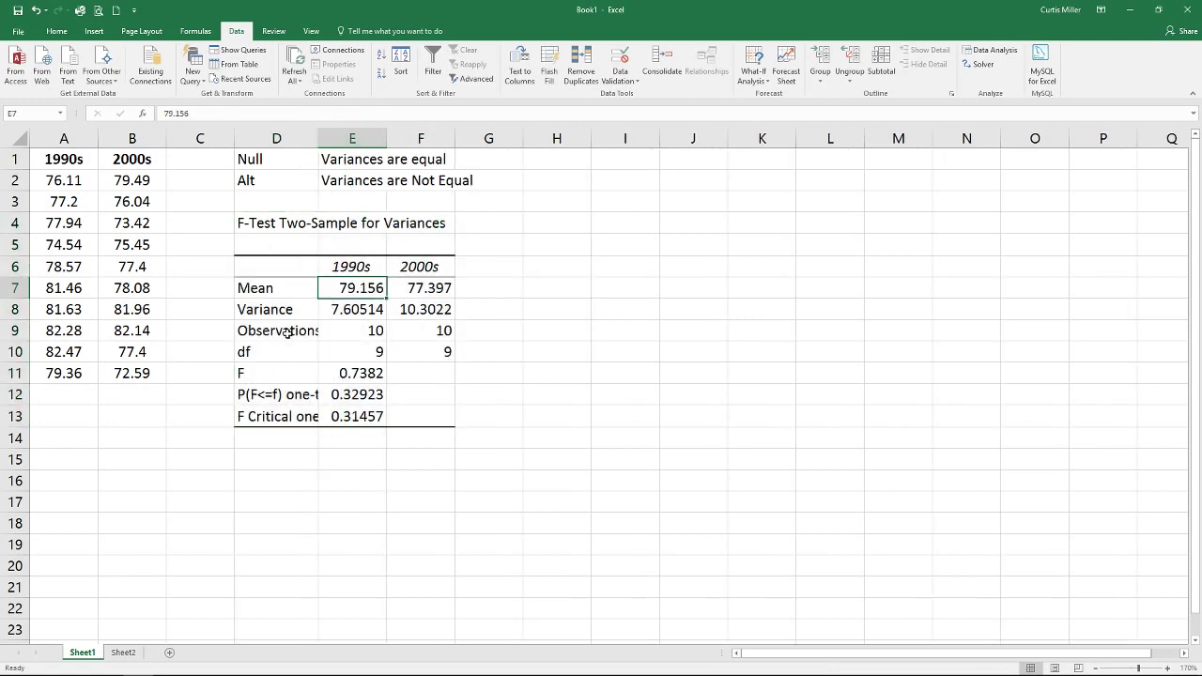
drag(315, 293, 396, 285)
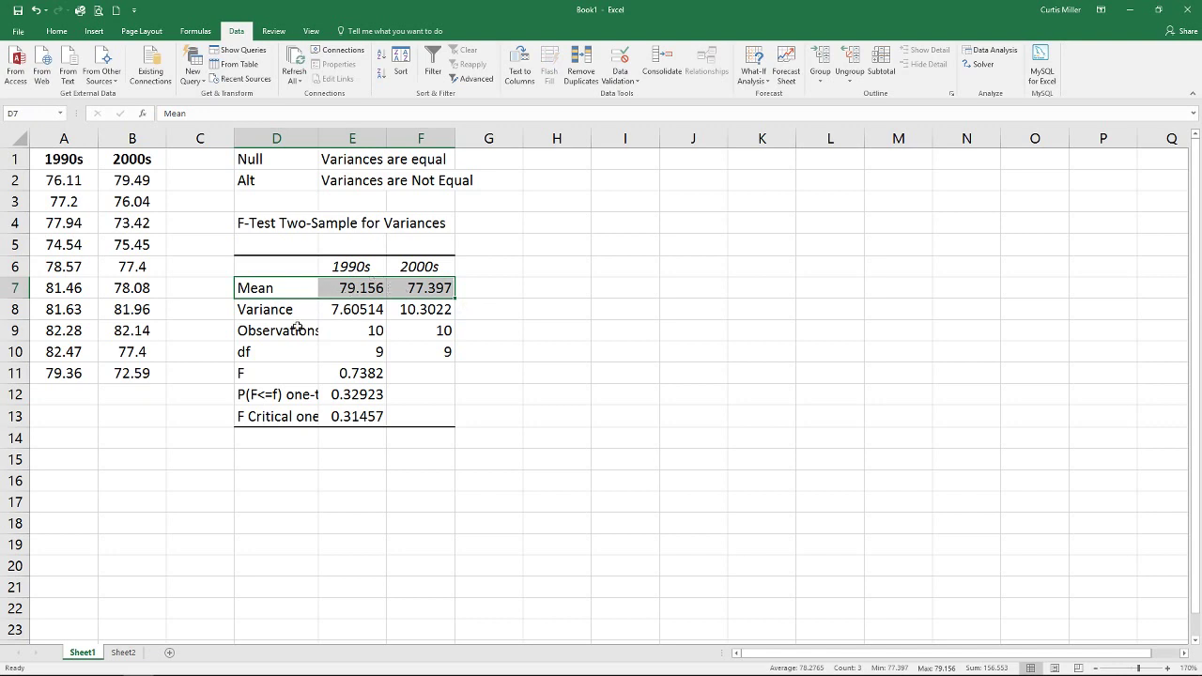
drag(297, 330, 443, 332)
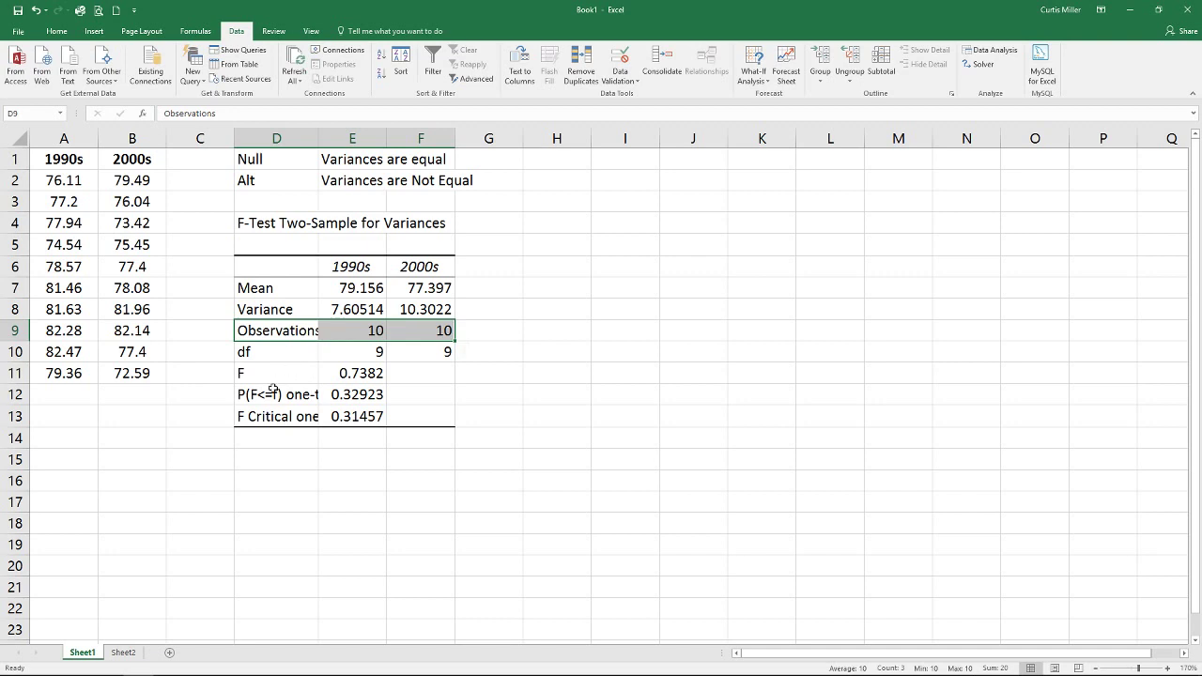
drag(288, 375, 392, 389)
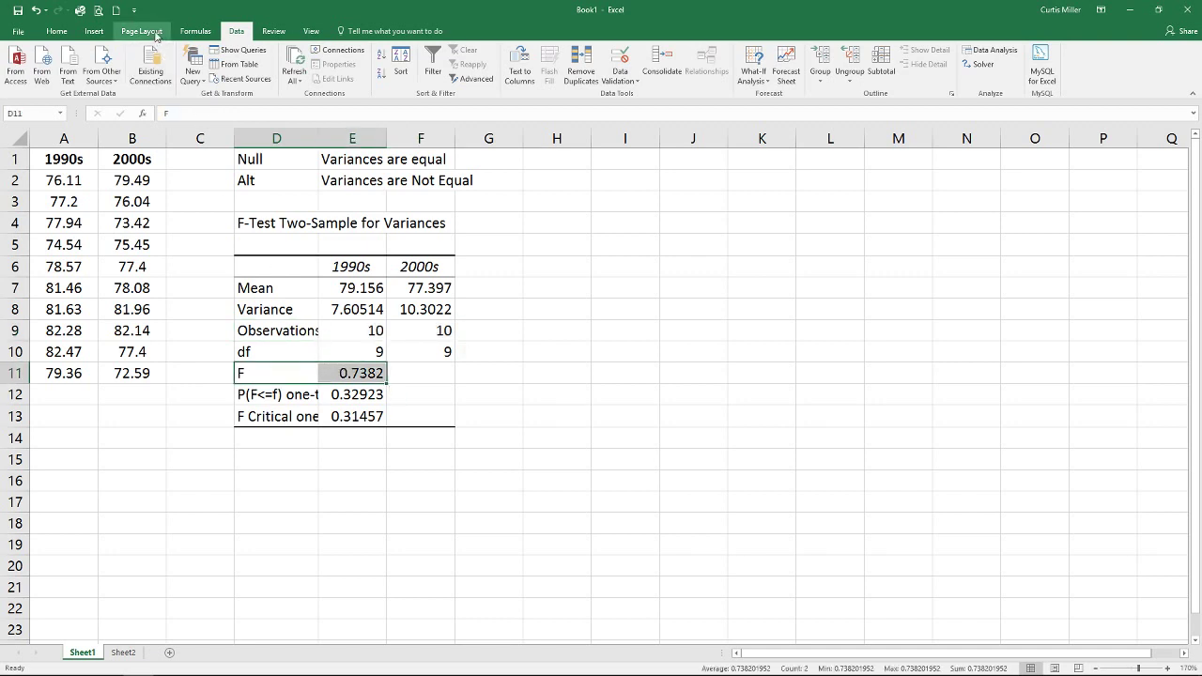
click(56, 31)
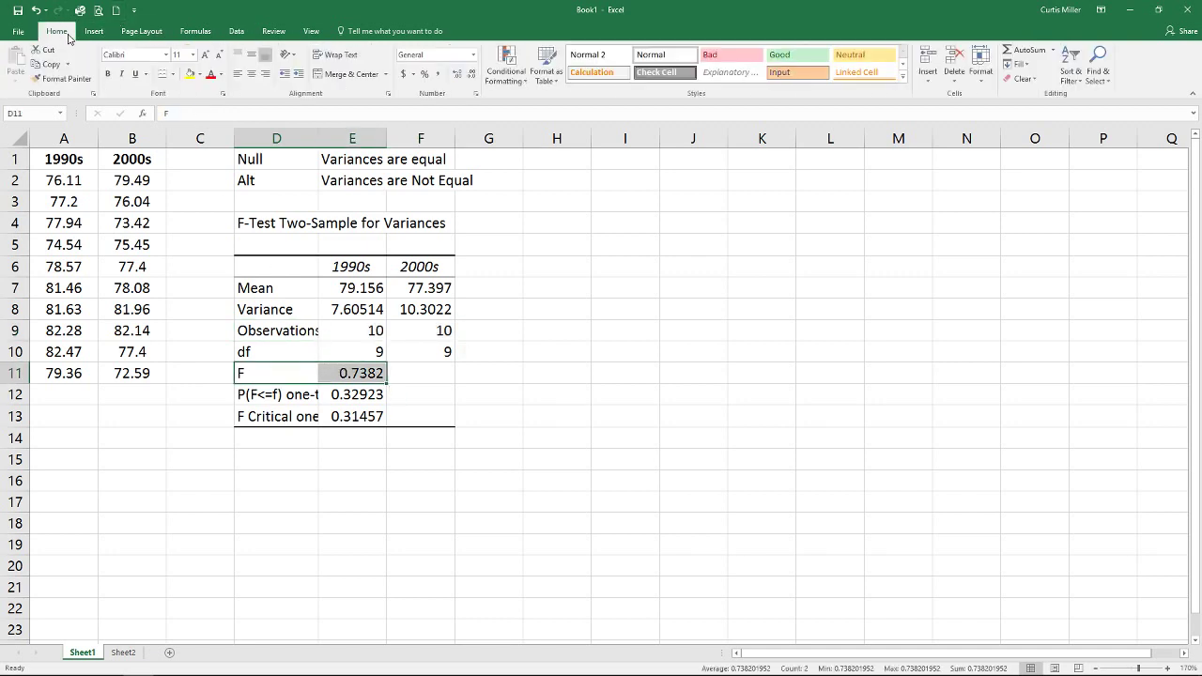
Fill the F and F Critical one-tail rows yellow and widen column D further.
click(190, 75)
drag(291, 416, 361, 416)
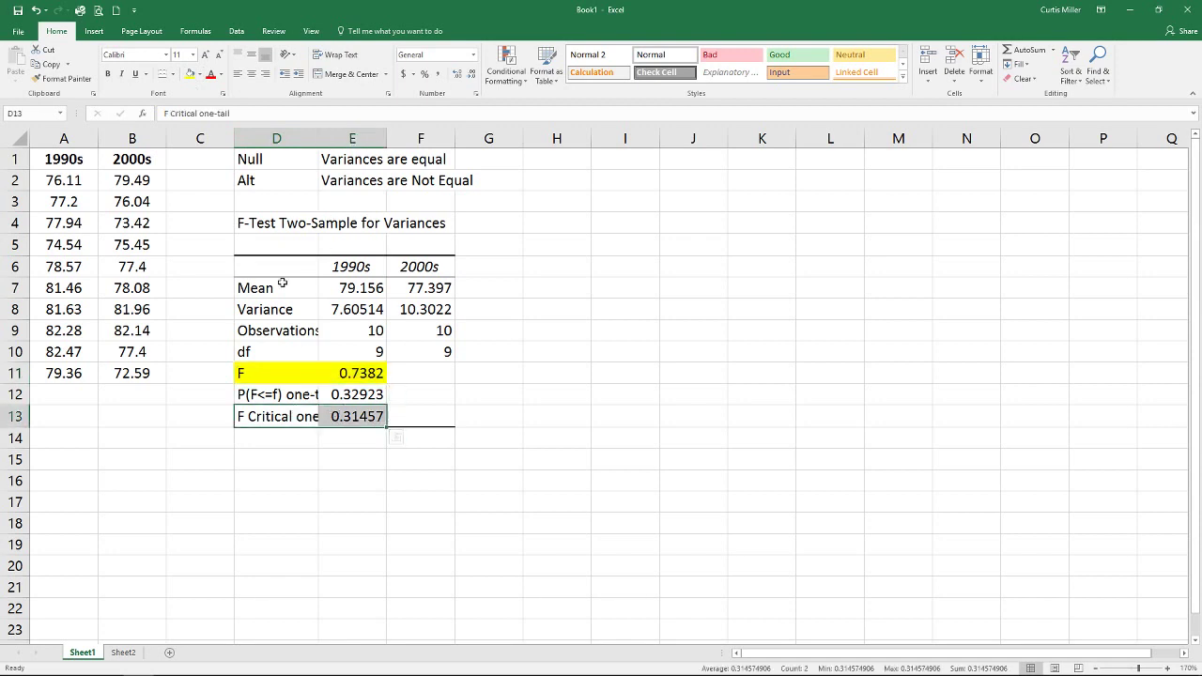
click(190, 75)
drag(319, 138, 351, 138)
Check the F value 0.7382 against F Critical one-tail 0.31457, then select D15.
click(304, 443)
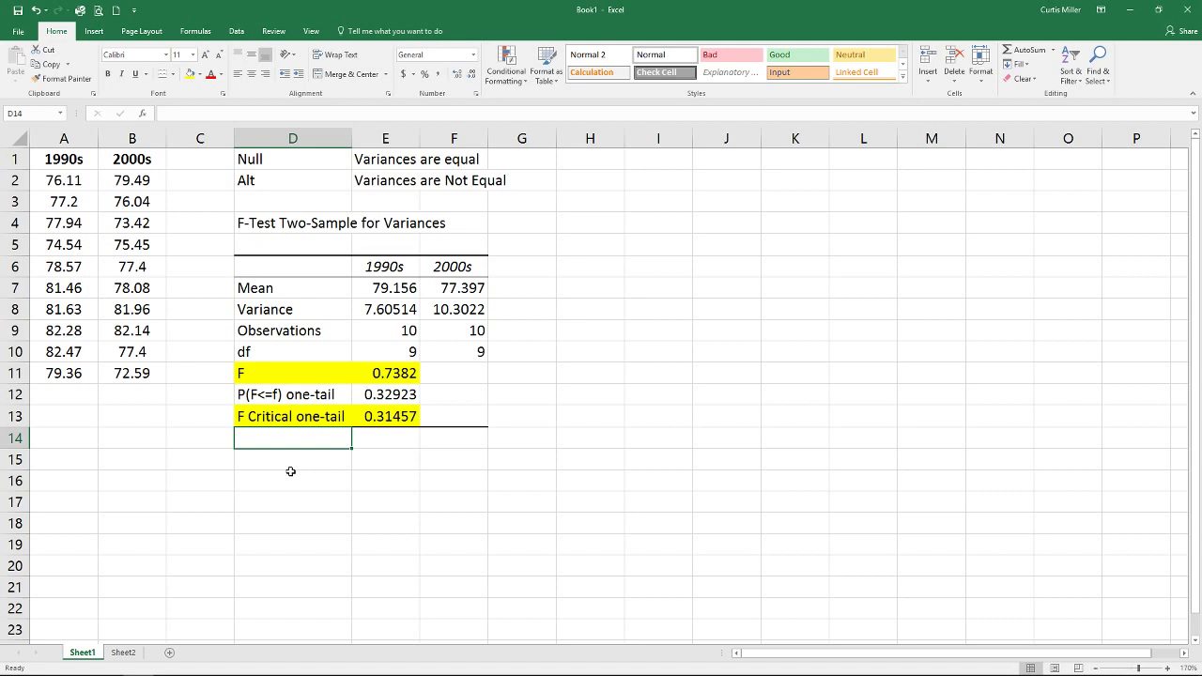
click(290, 462)
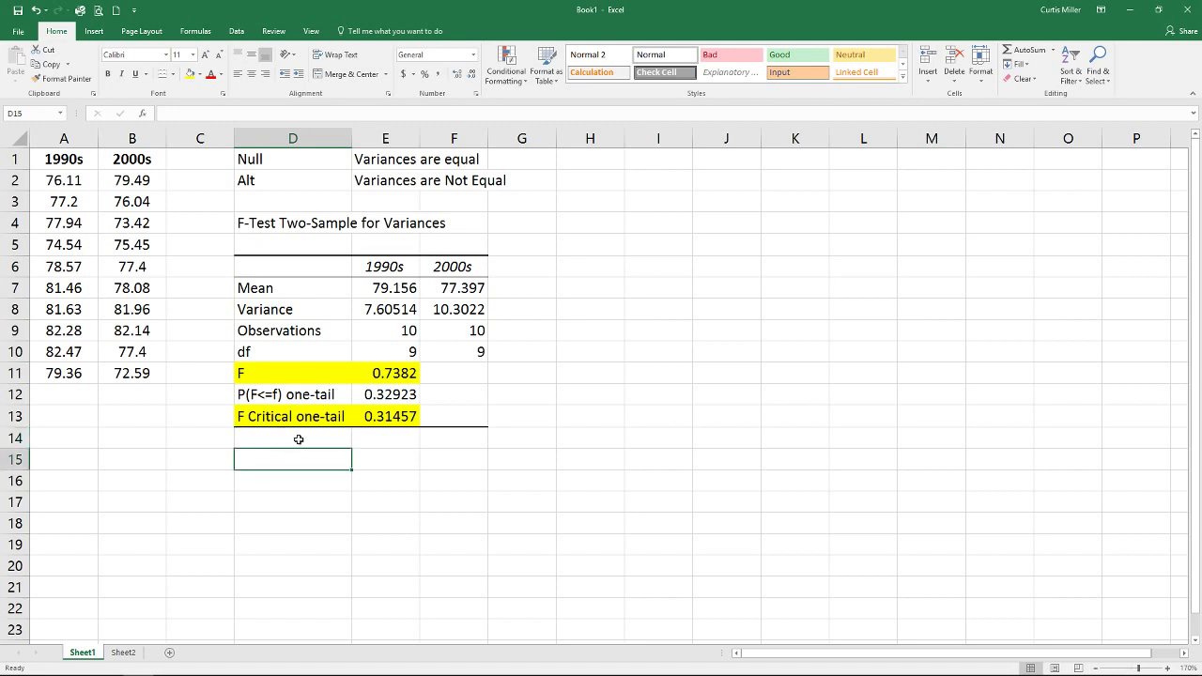
drag(331, 372, 377, 372)
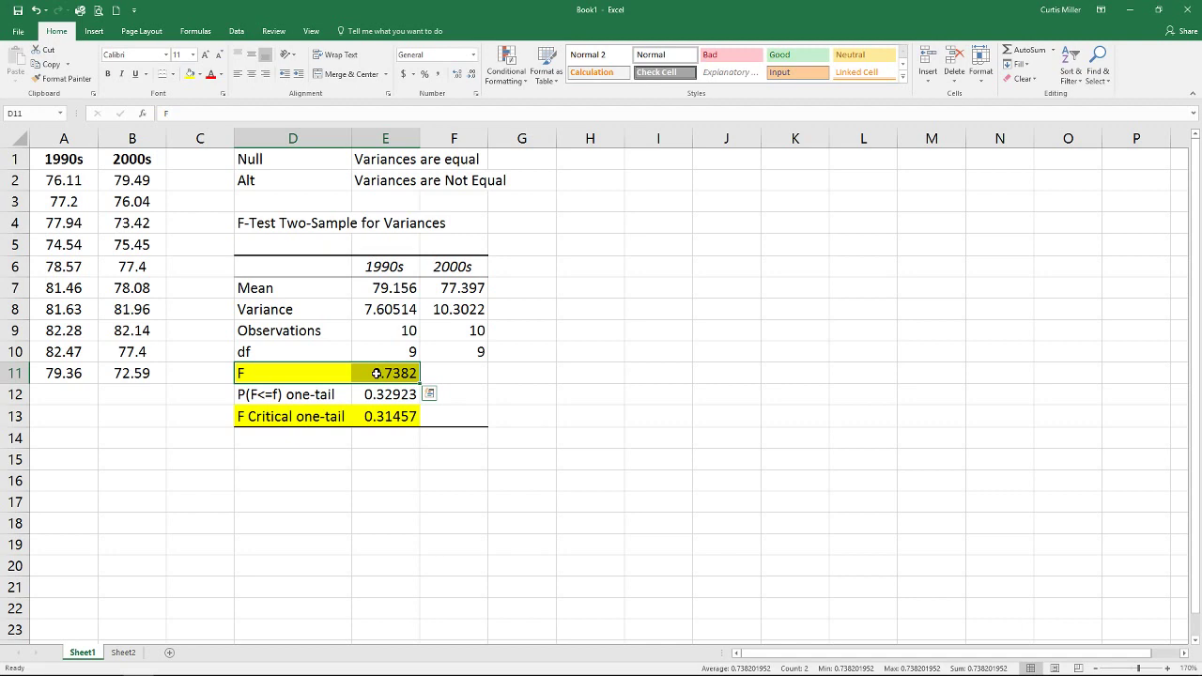
click(376, 373)
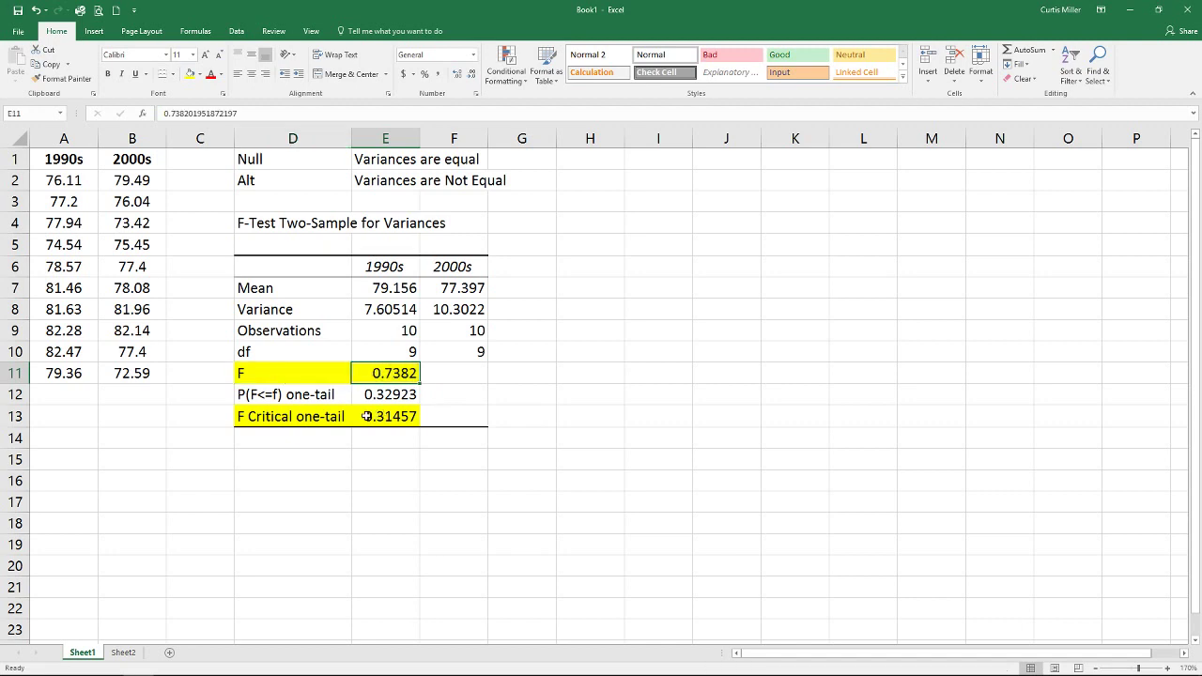
click(377, 413)
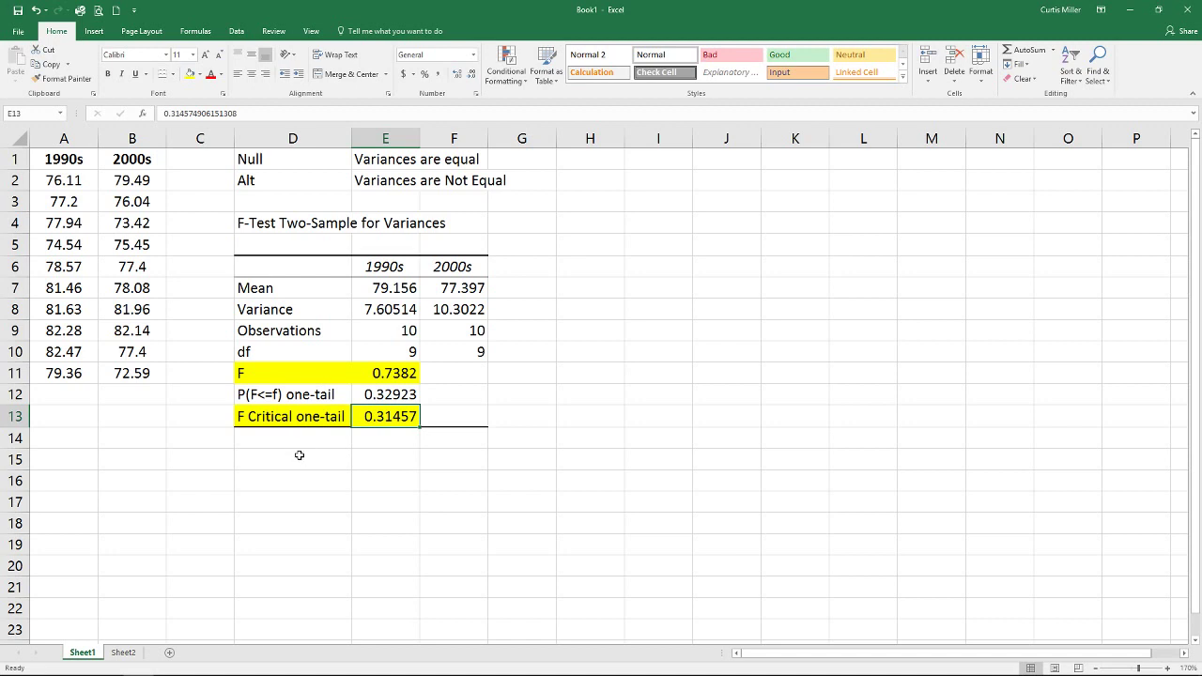
click(298, 456)
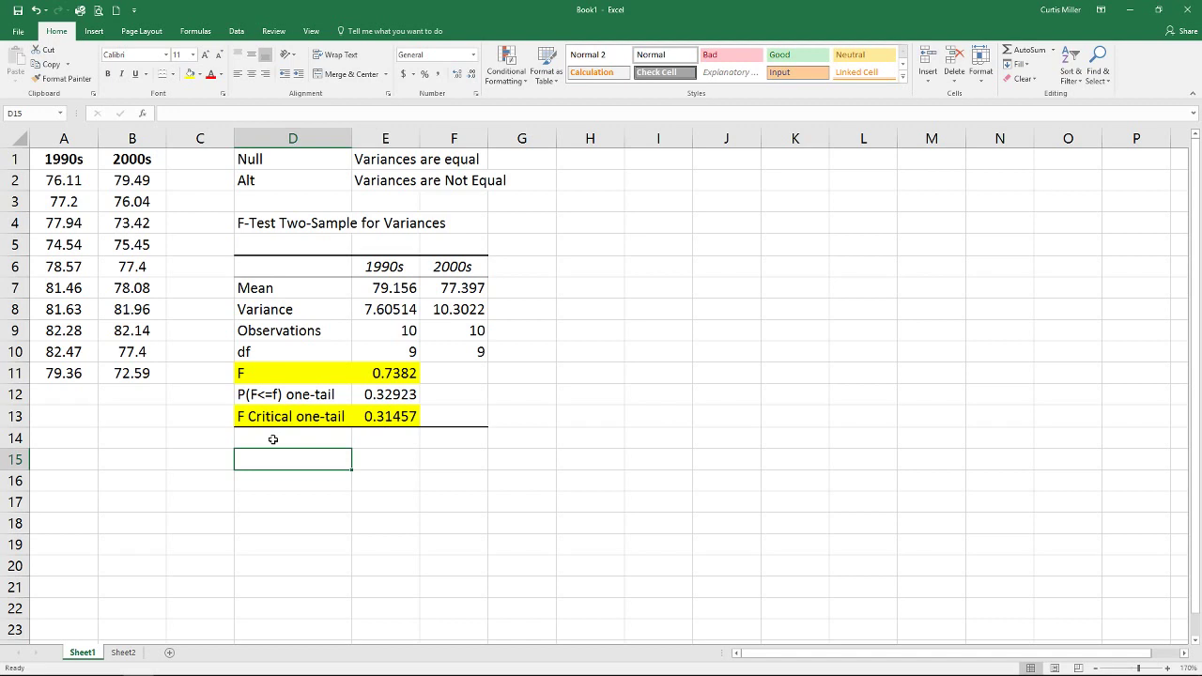
Write 'Because Abs(F) > F Crit, we reject our null' and 'Assume our Variances are not equal' in D15:D16.
text(Be)
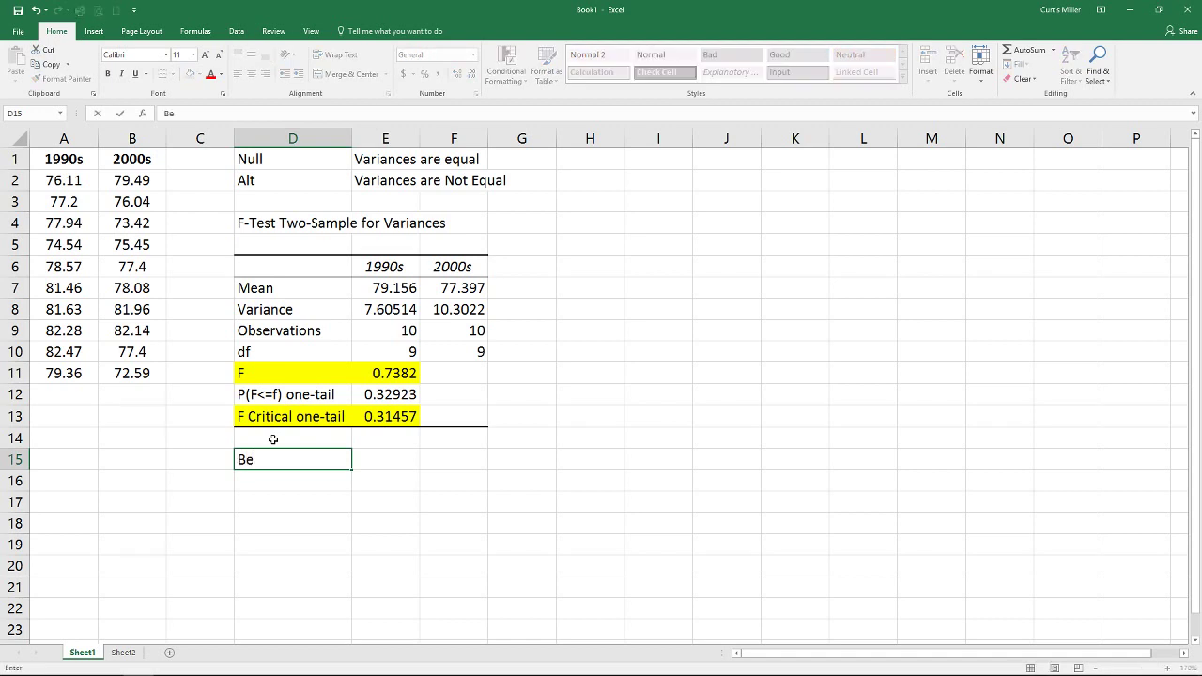
text(cause Abs(F) > F Crit)
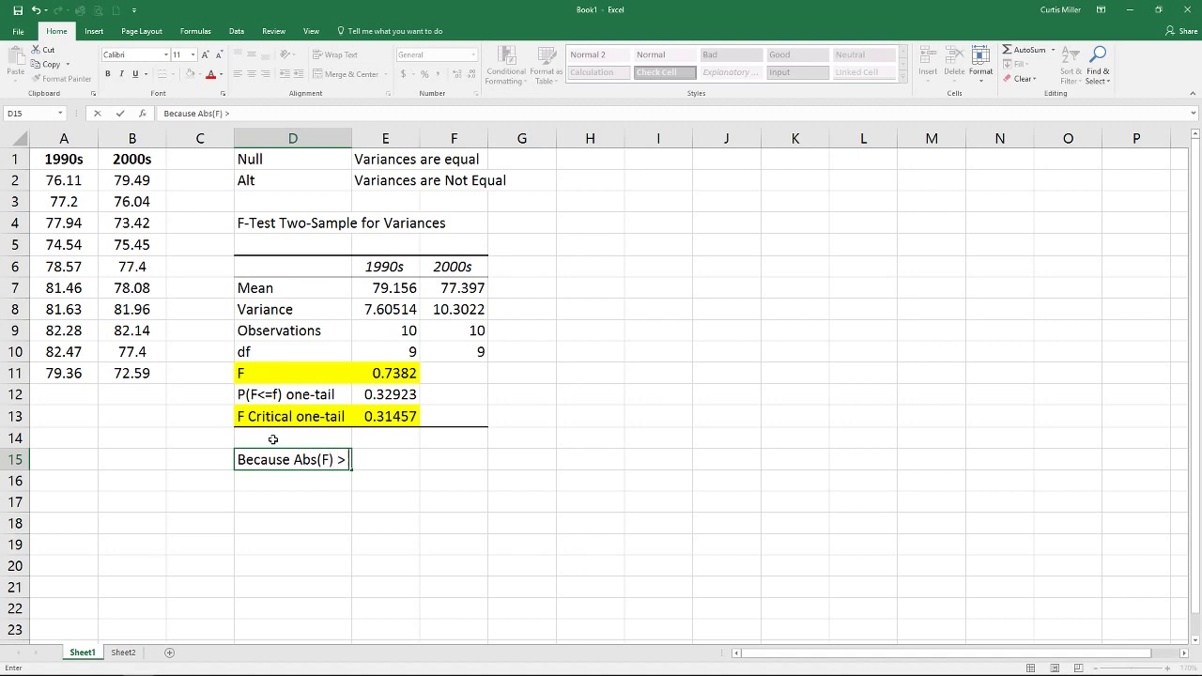
text(, we reject our null)
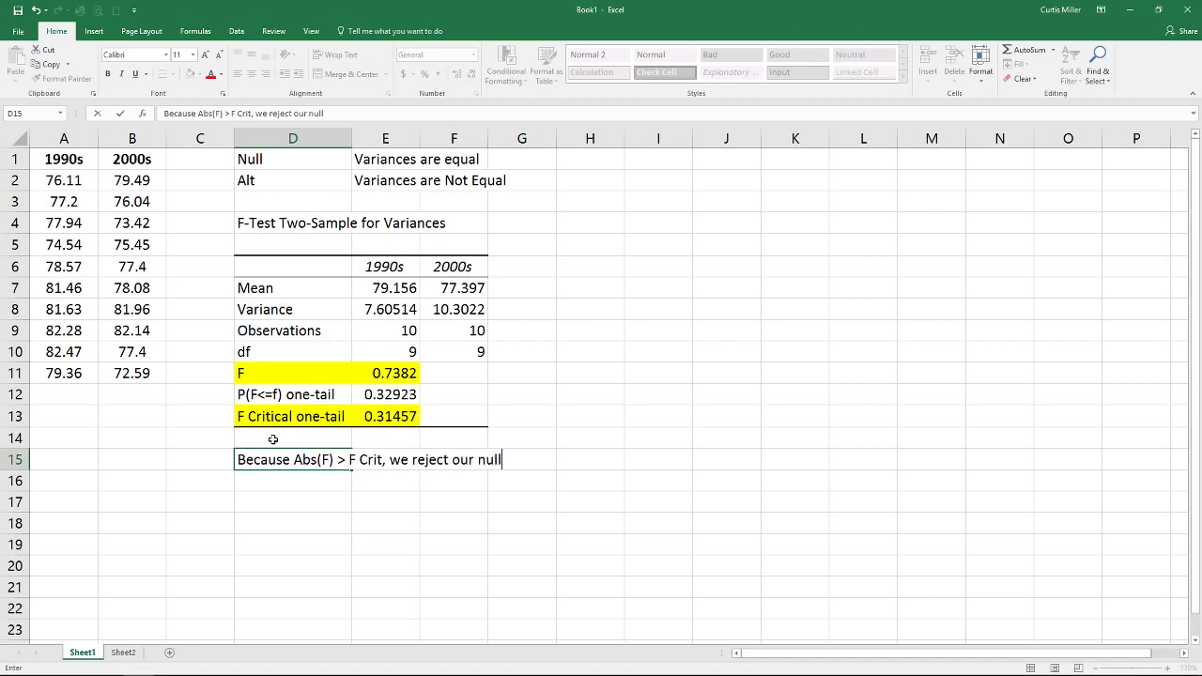
key(Return)
text(Assu)
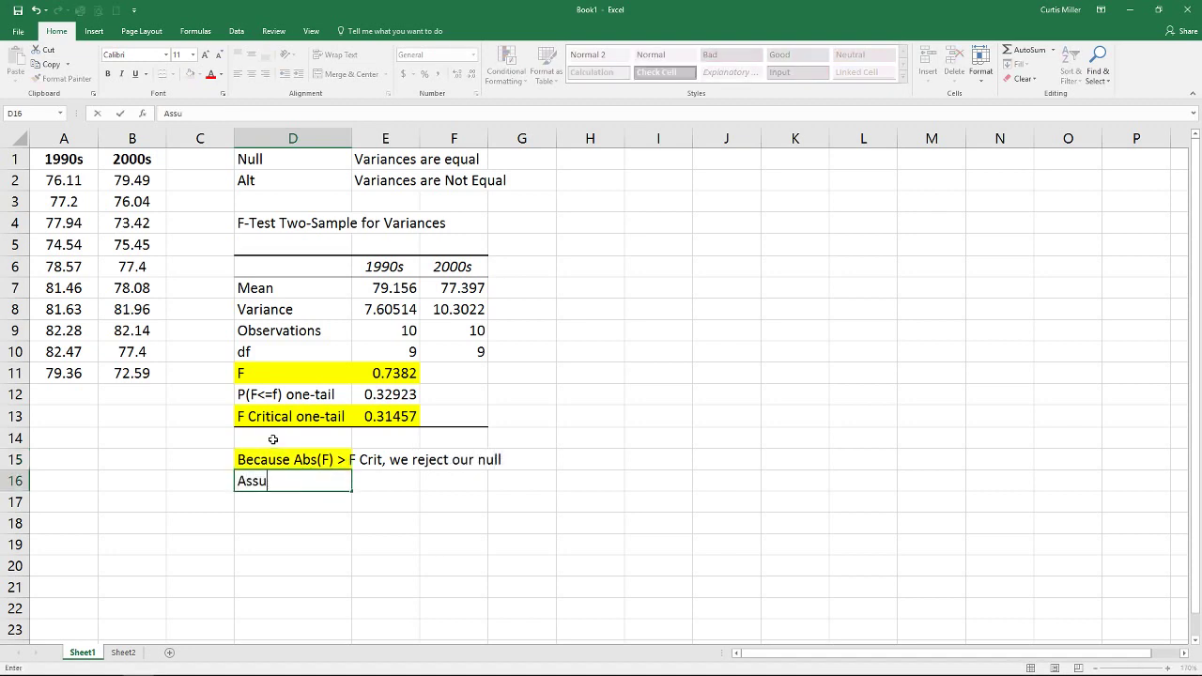
text(me our Variances are not equal)
key(Return)
Set D15's fill to No Fill and select D18 for the t-test hypotheses.
key(Up)
key(Up)
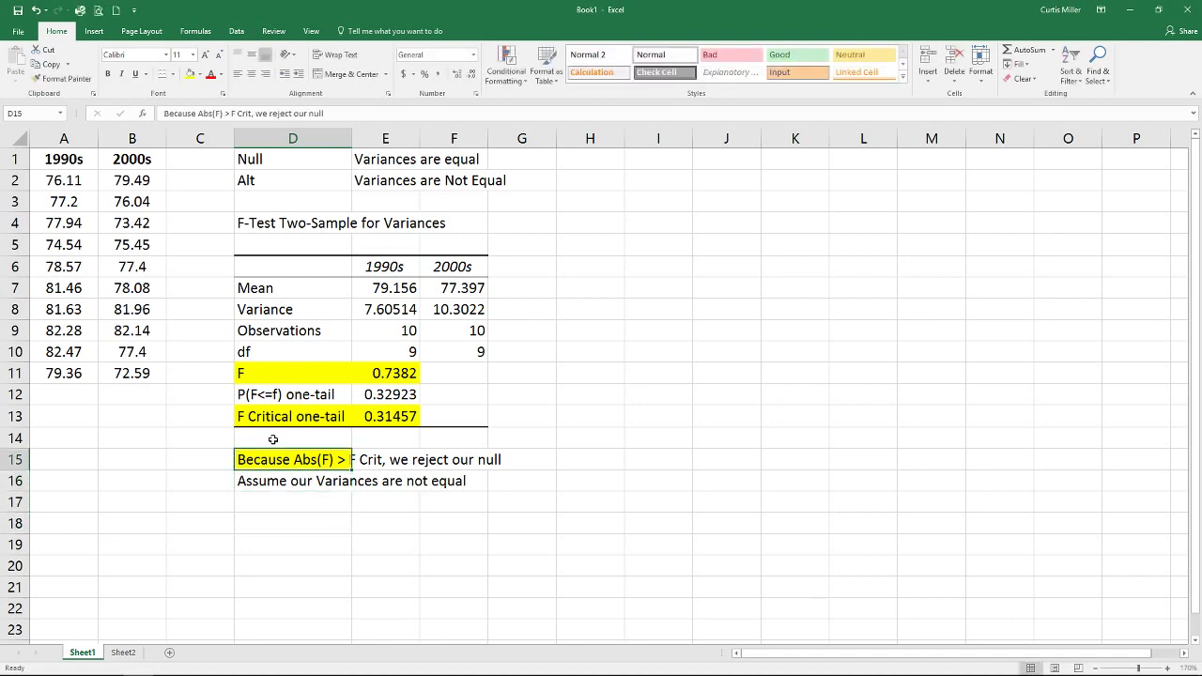
click(198, 74)
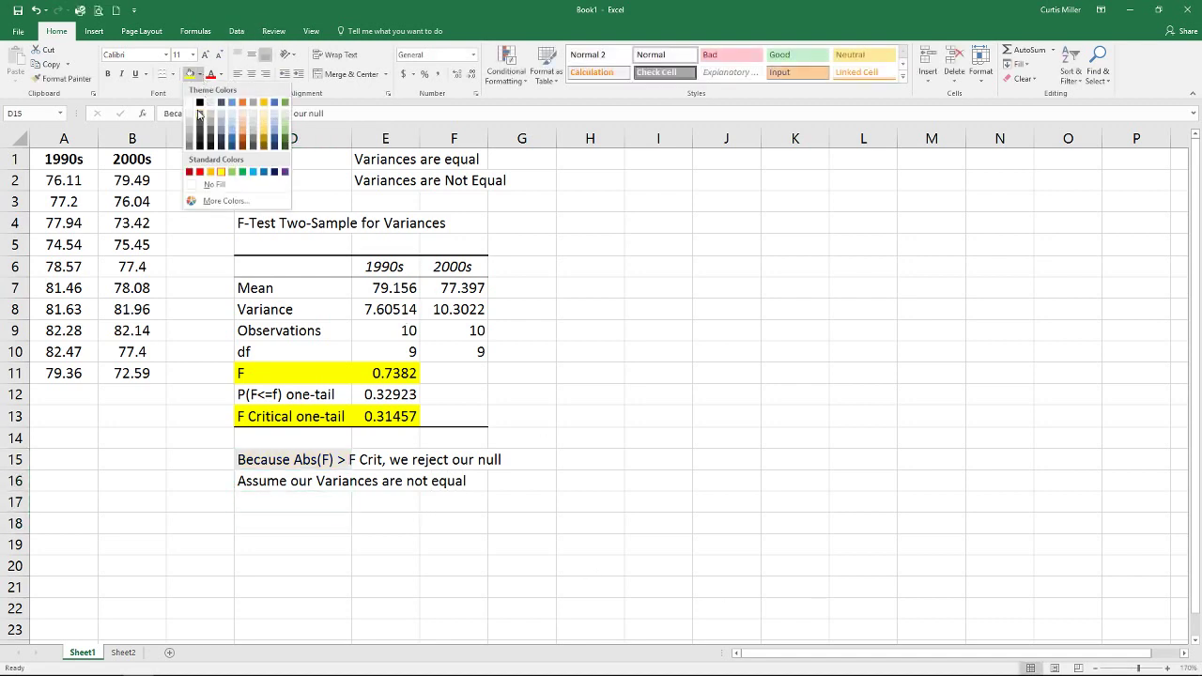
click(207, 184)
click(368, 504)
click(290, 508)
click(290, 520)
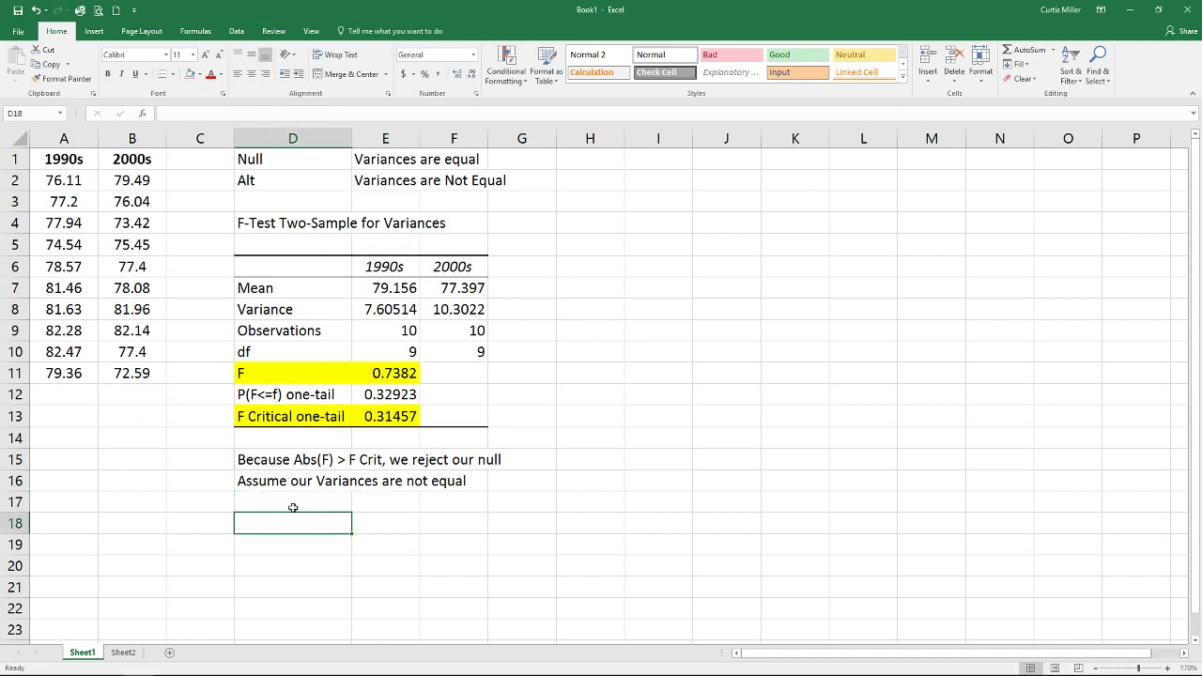
Type the Null and Alt labels in D18:D19.
text(Null)
key(Return)
text(Alt)
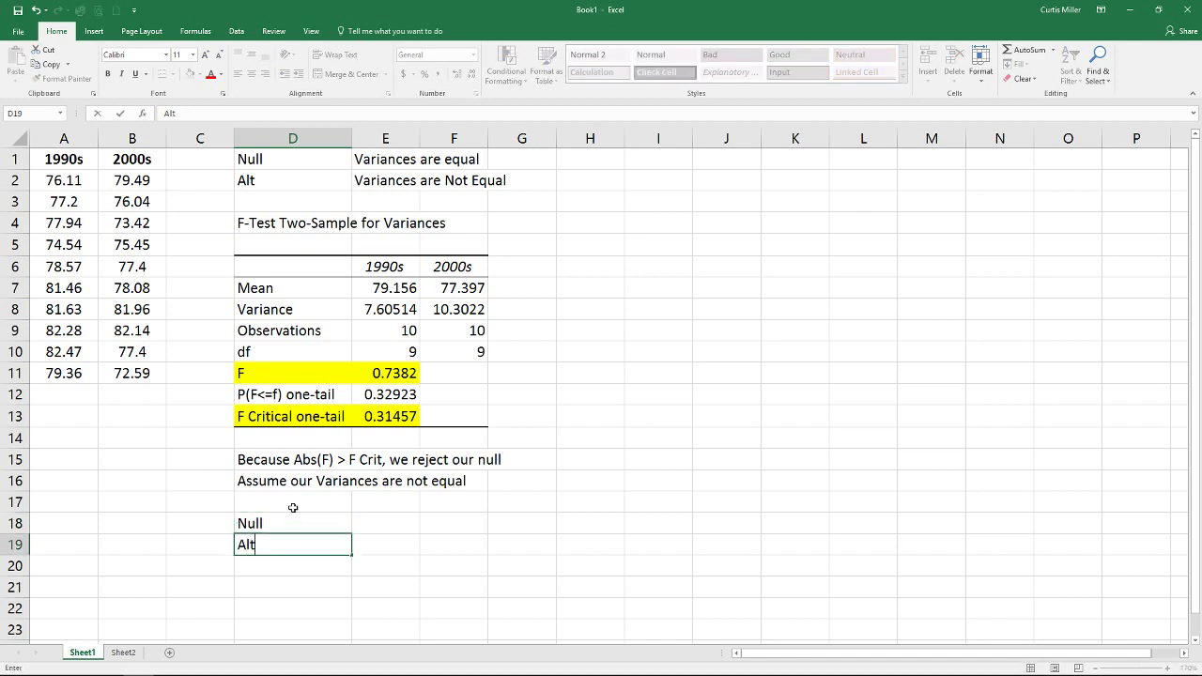
key(Up)
key(Right)
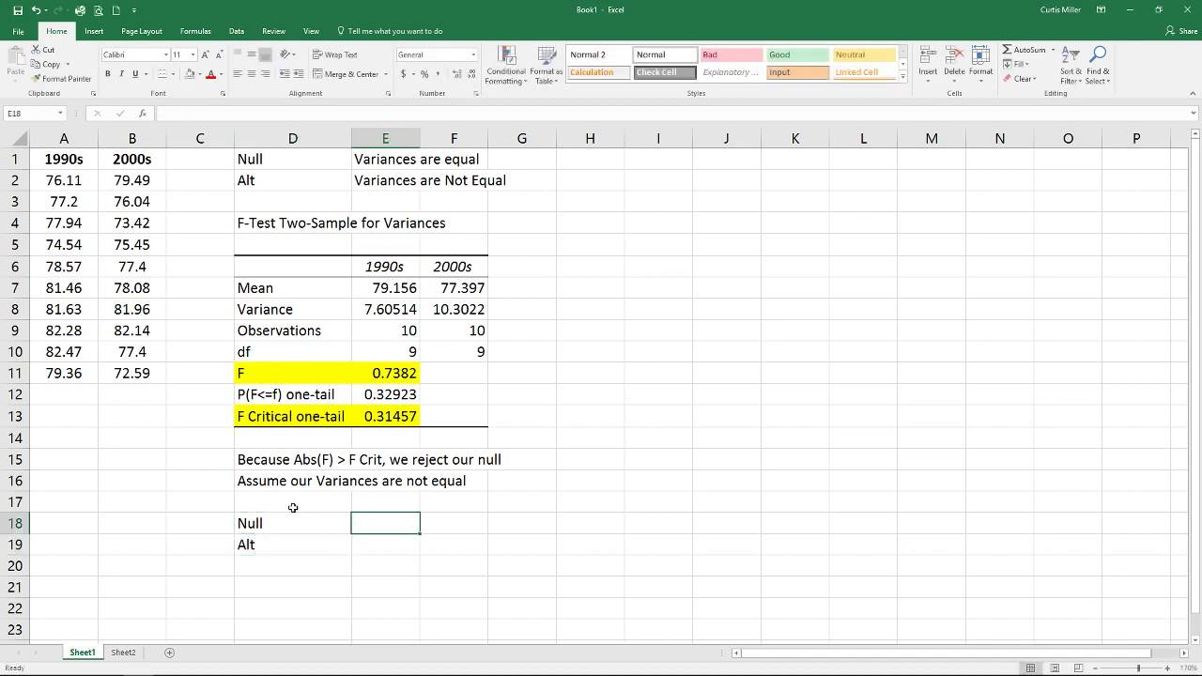
Enter 'Means are equal' and 'Means are Not Equal' in E18:E19, ending at D21.
text(Mean)
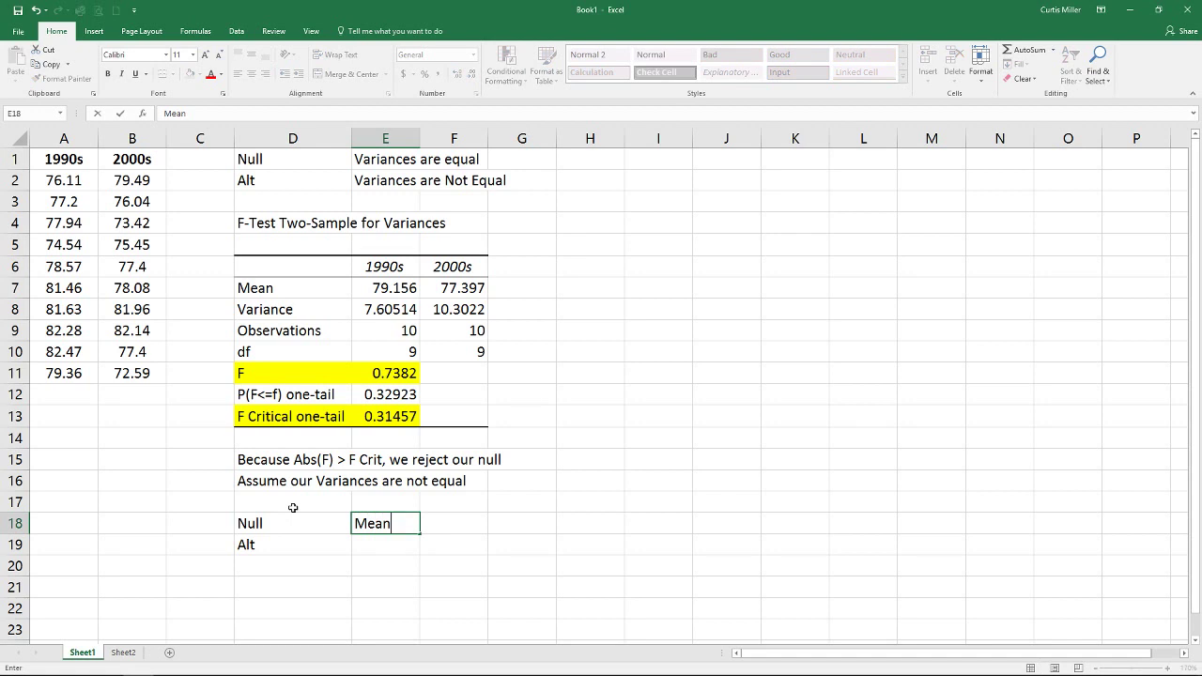
text(s are equal)
key(Return)
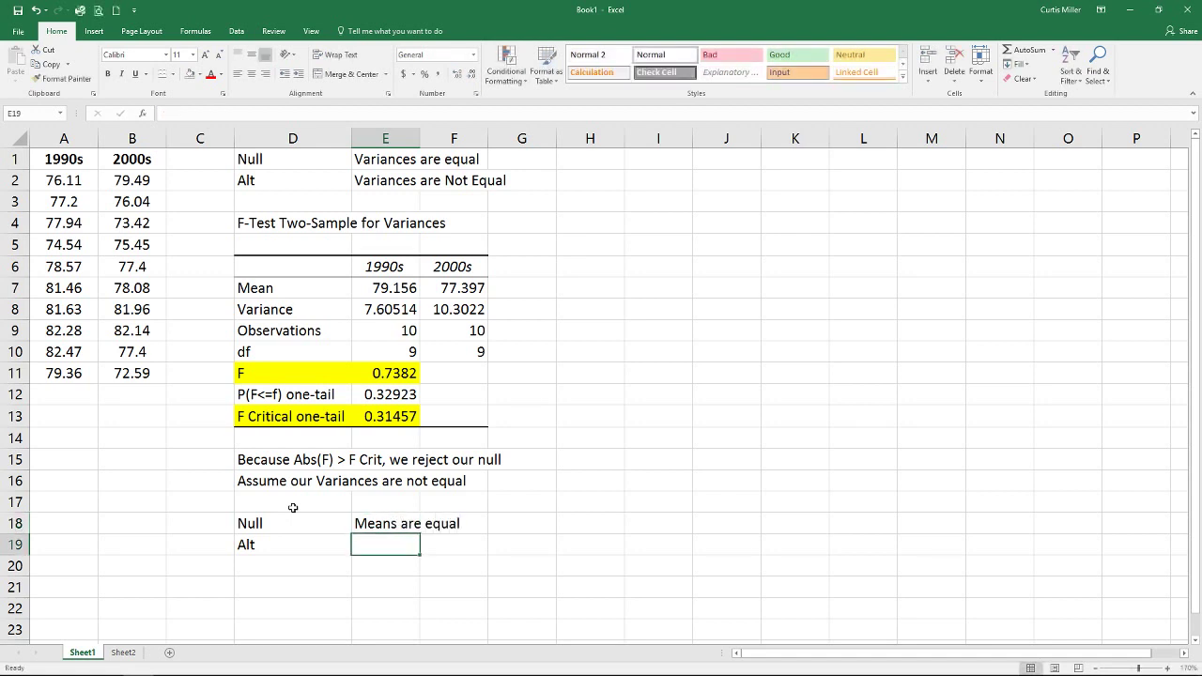
text(Means are Not  Equal)
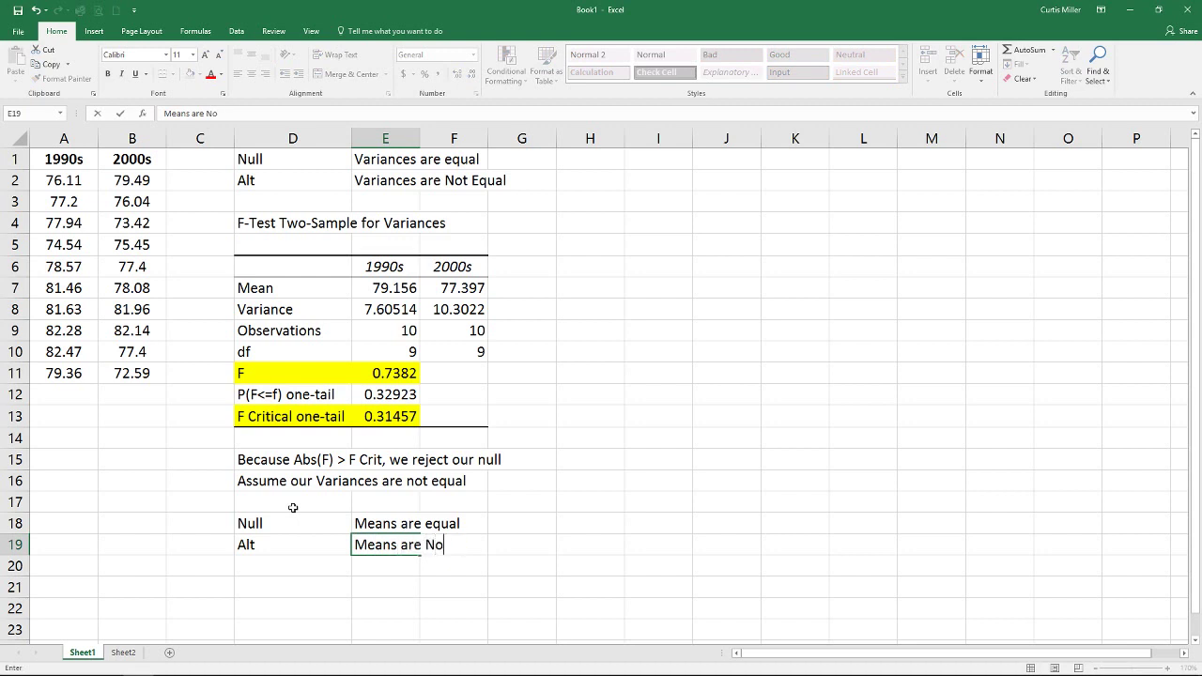
key(Return)
key(Down)
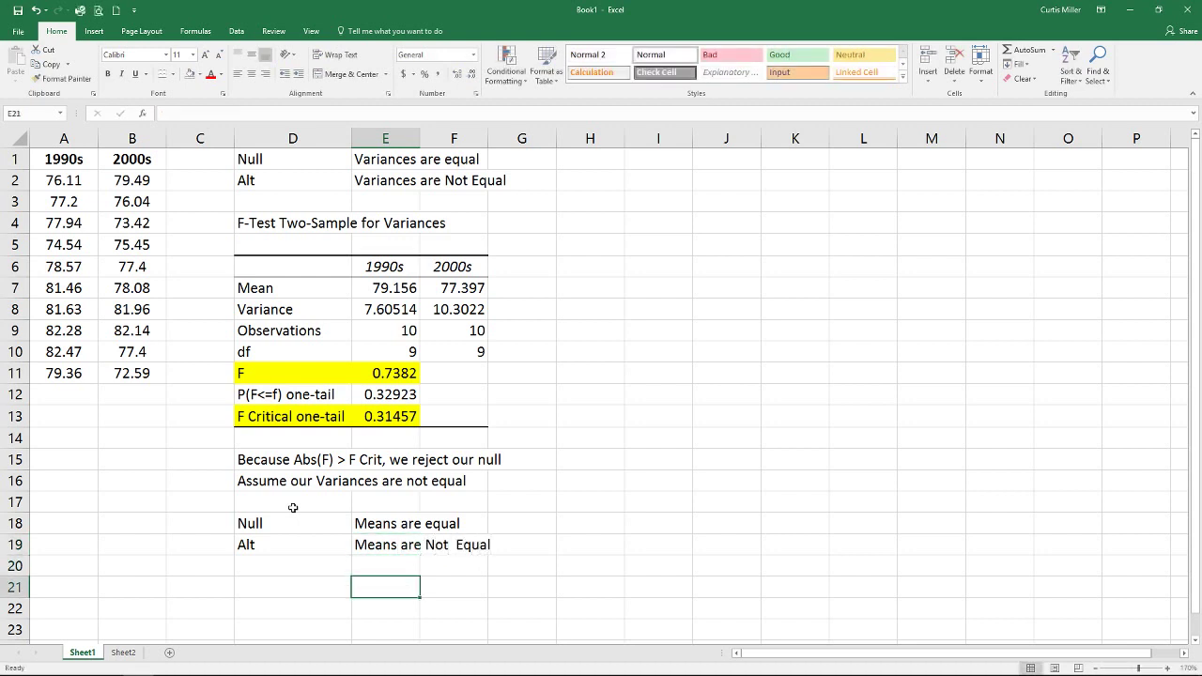
key(Left)
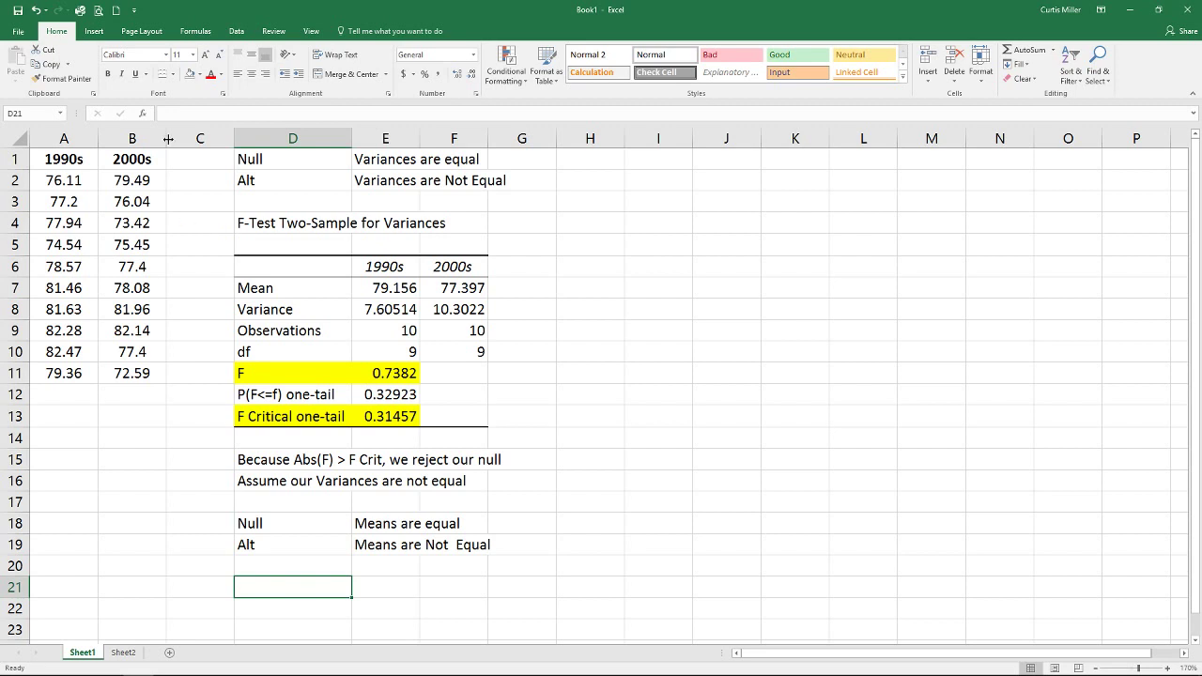
Choose t-Test: Two-Sample Assuming Unequal Variances from the Data Analysis tools.
click(237, 31)
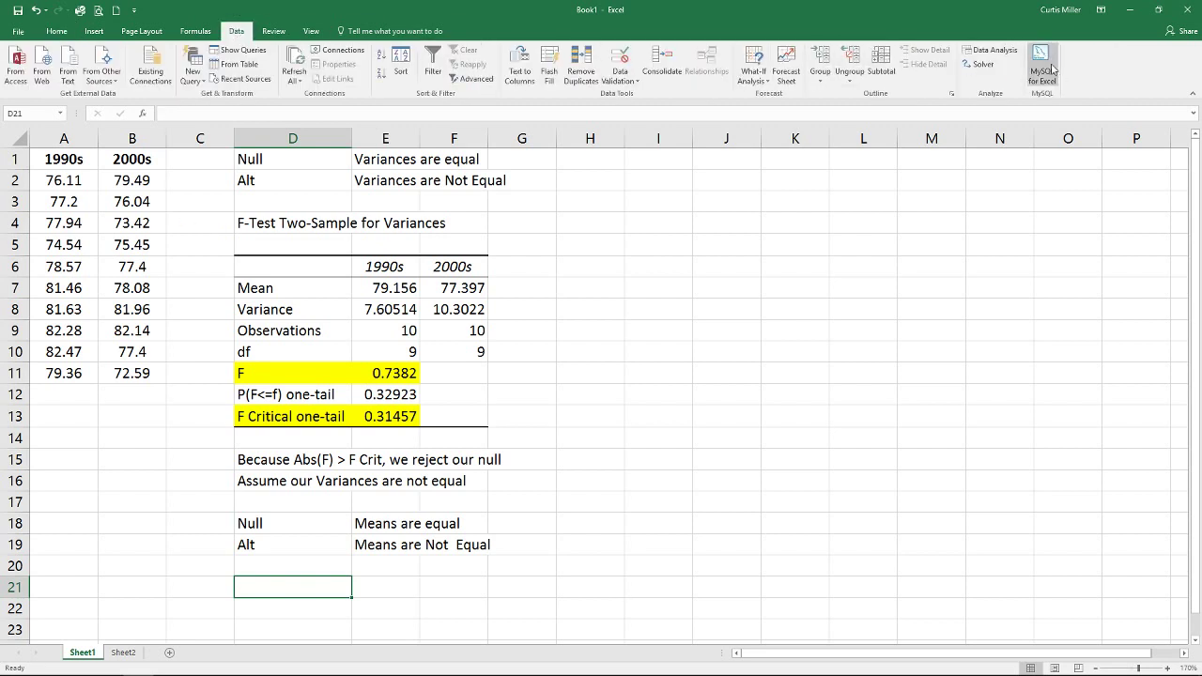
click(993, 50)
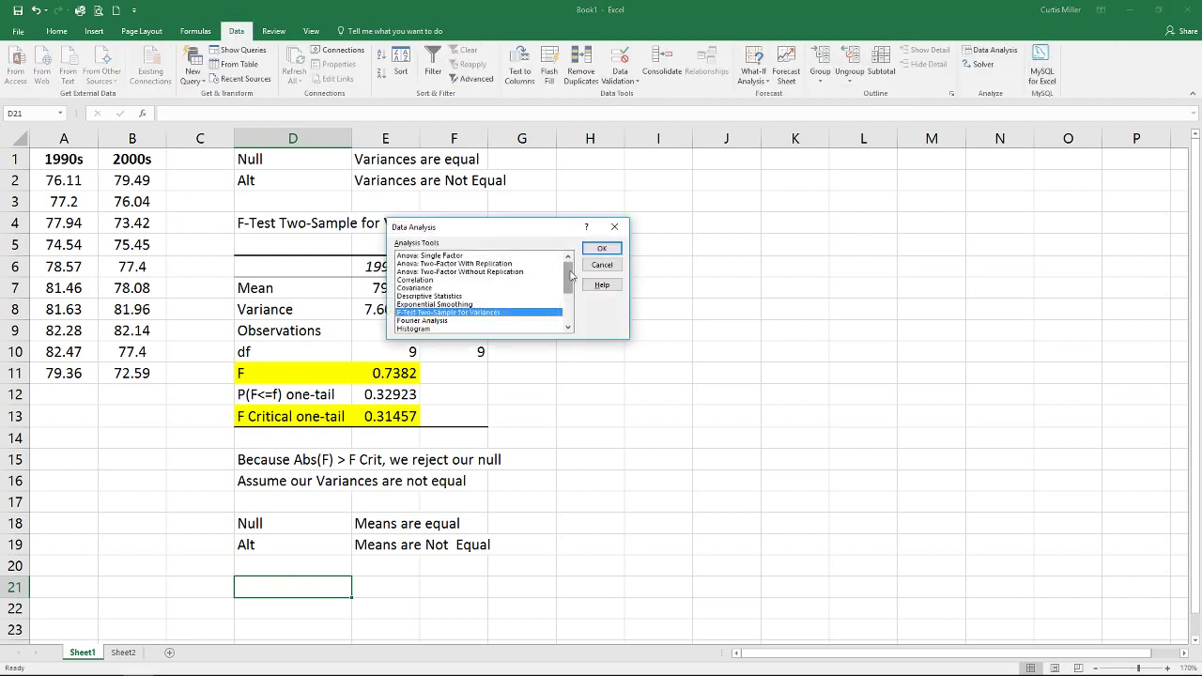
scroll(561, 279, down, 3)
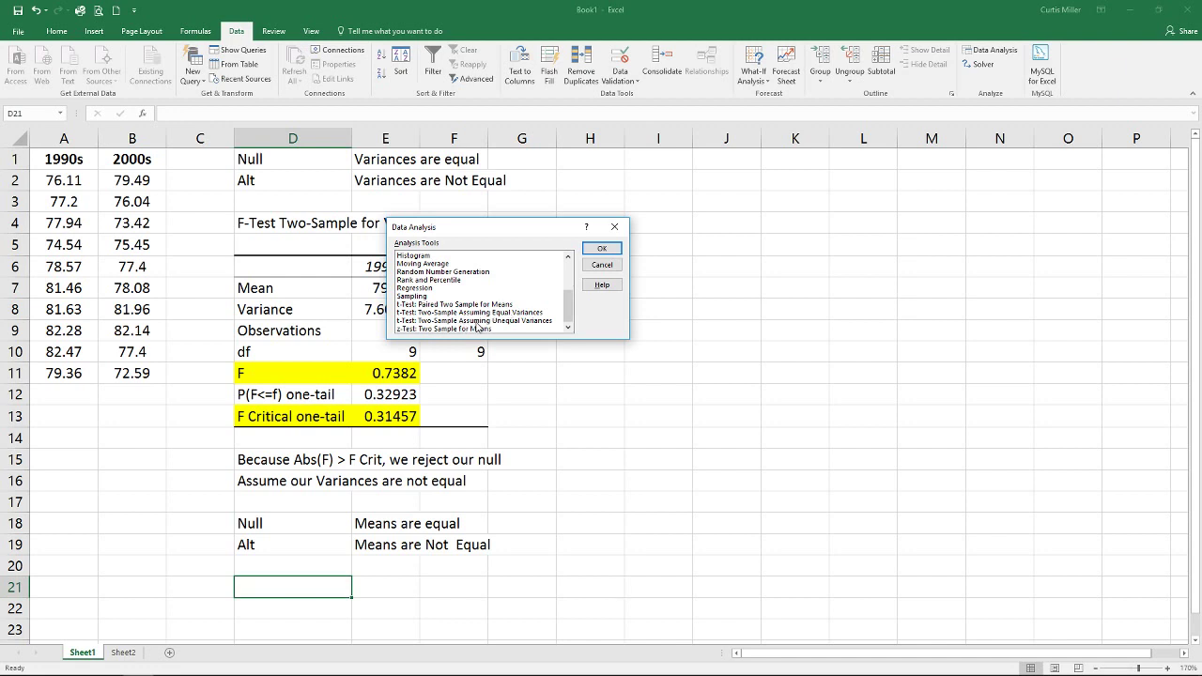
drag(500, 233, 593, 200)
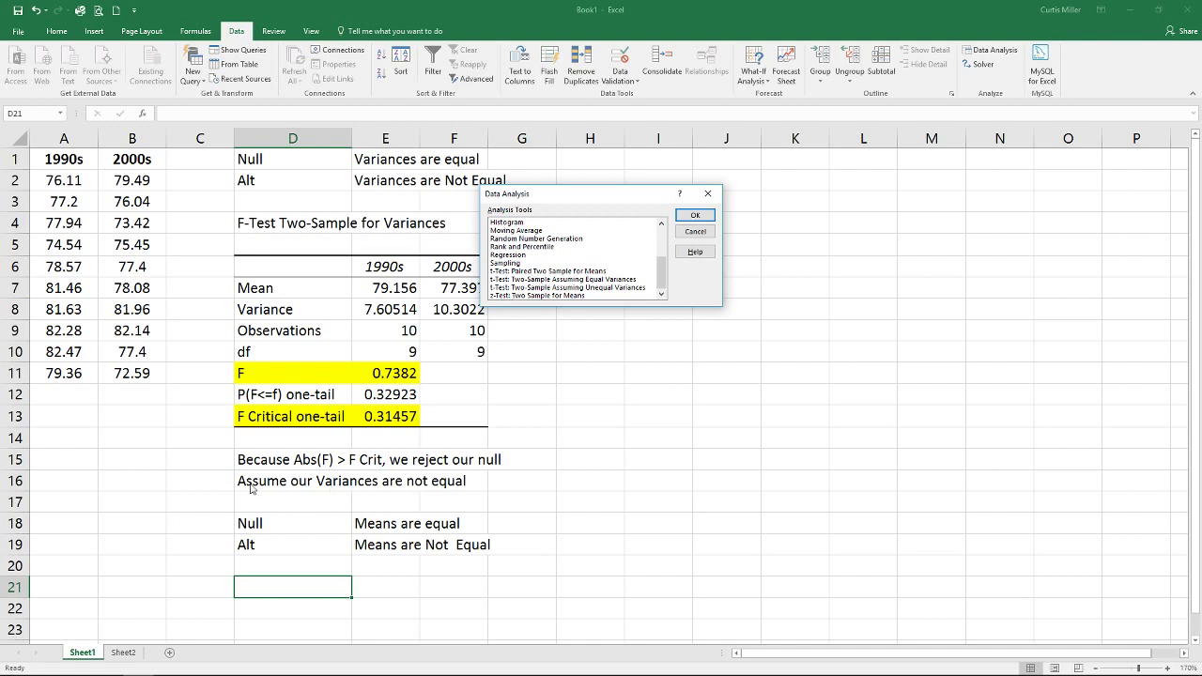
click(548, 287)
click(695, 215)
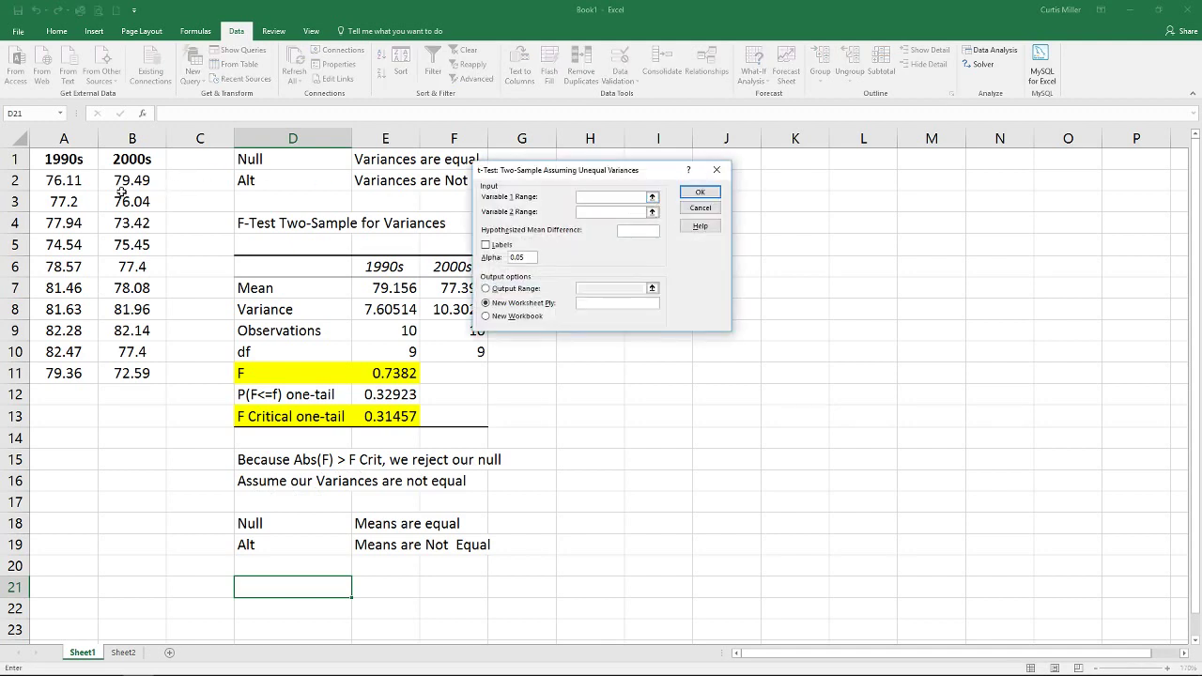
Run the t-test on A1:A11 and B1:B11 with Labels, outputting to $D$21.
drag(63, 156, 82, 374)
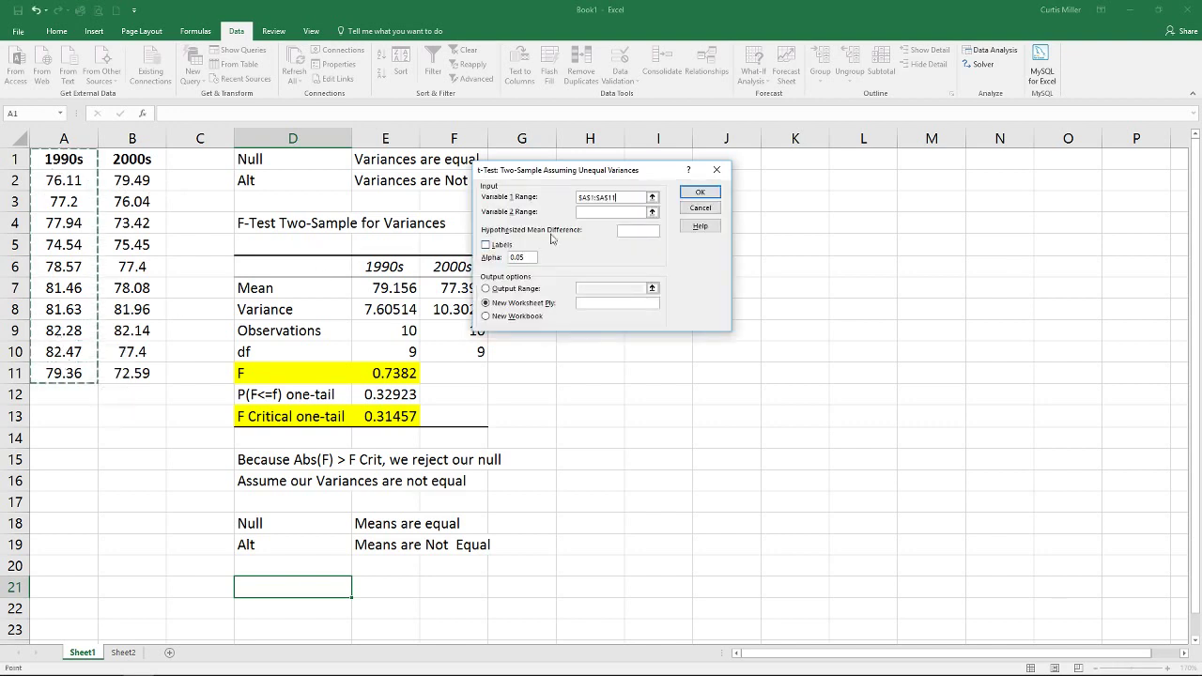
click(615, 211)
drag(139, 160, 128, 371)
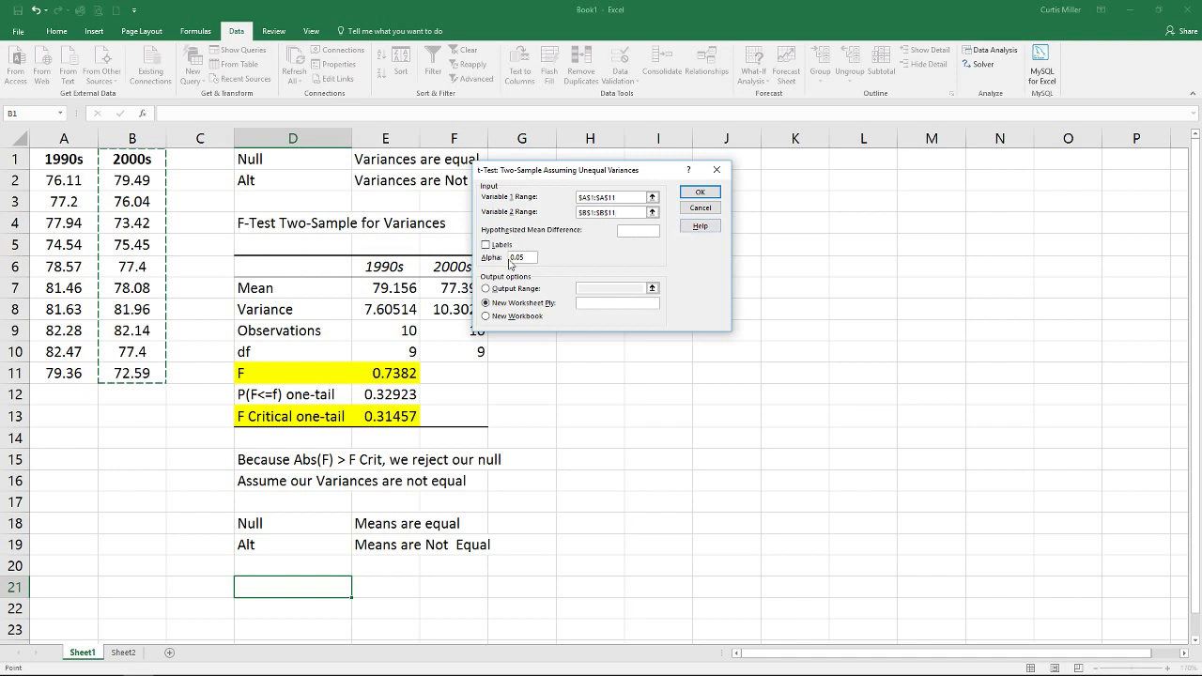
click(486, 245)
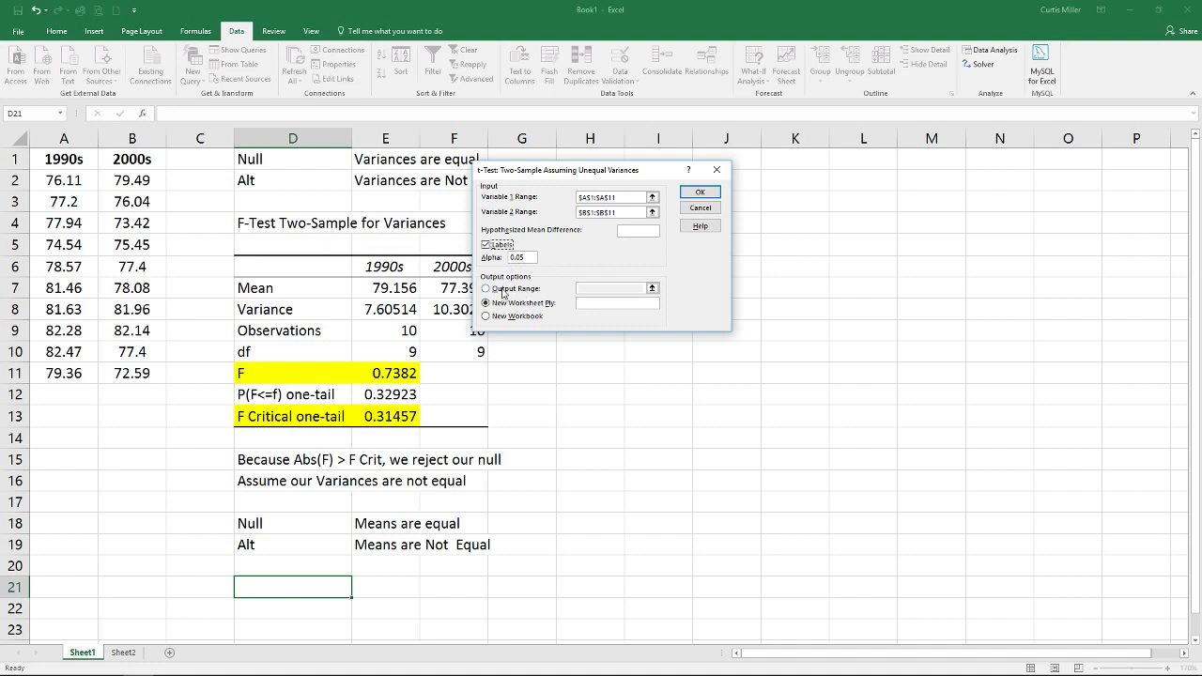
click(502, 292)
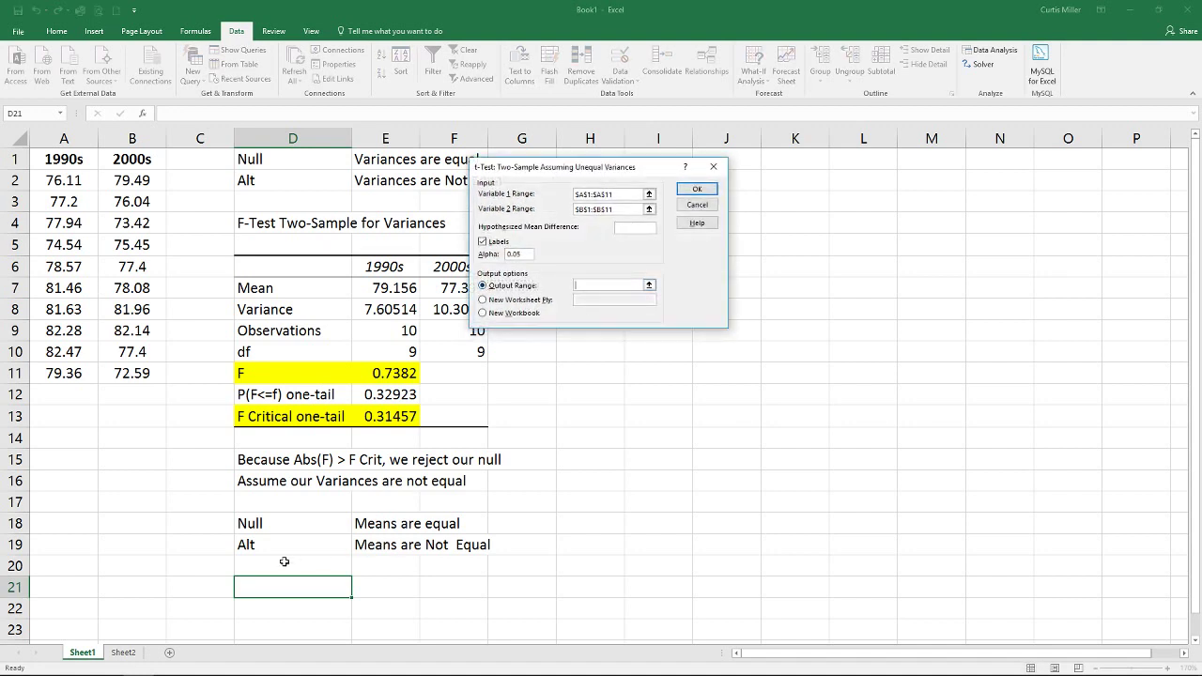
click(260, 580)
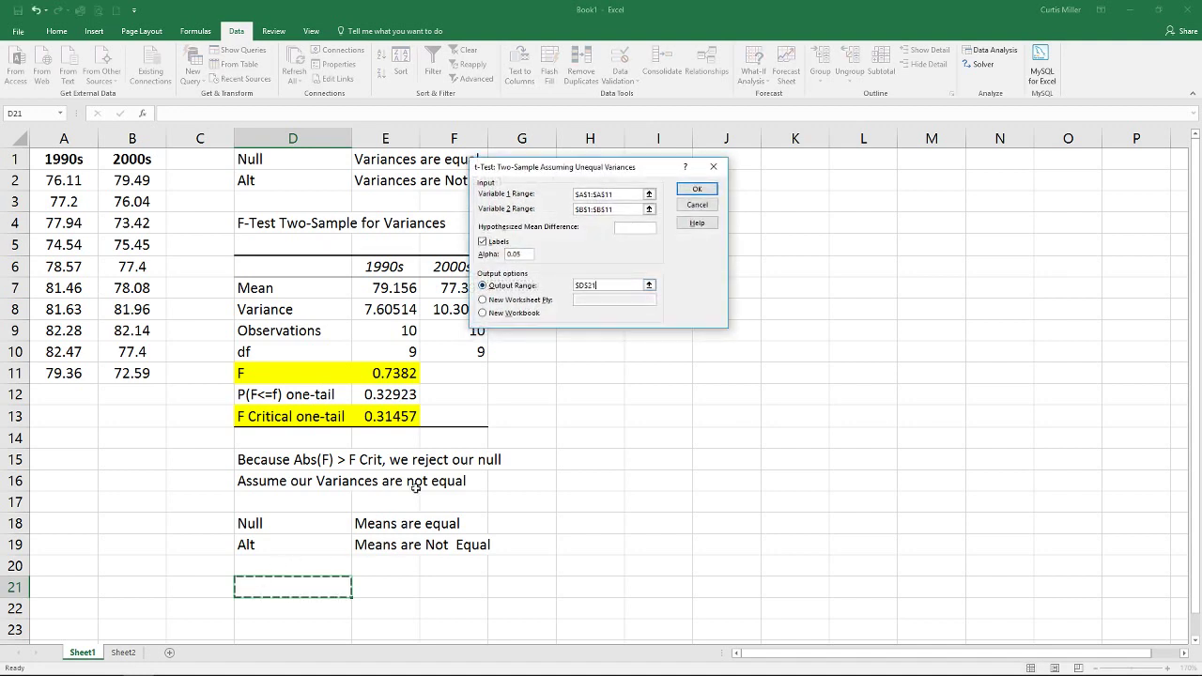
click(698, 190)
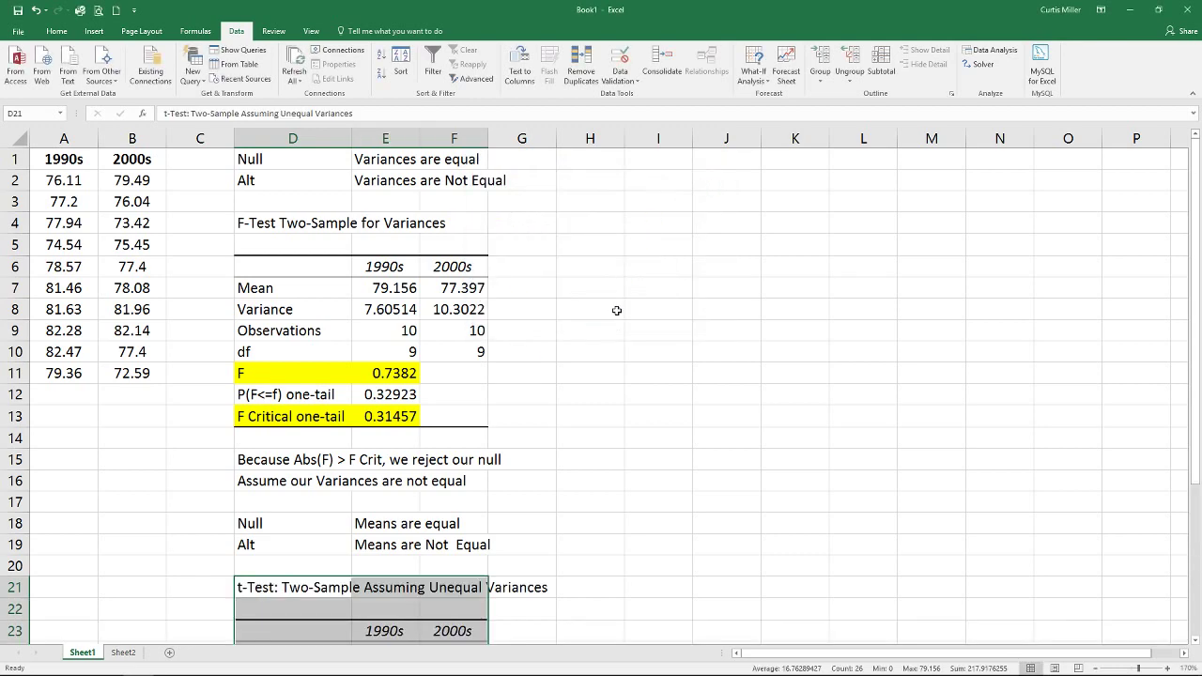
Fill the t Stat row (1.31447) with yellow.
scroll(617, 310, down, 2)
scroll(618, 309, down, 4)
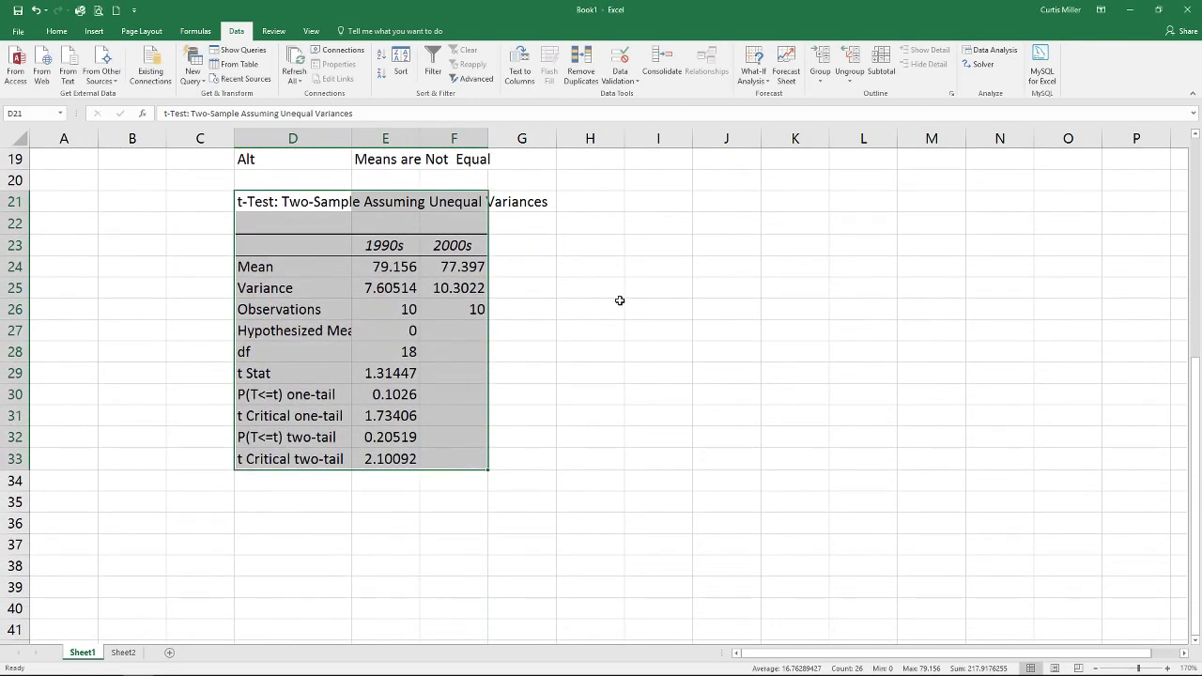
scroll(564, 263, up, 1)
click(347, 308)
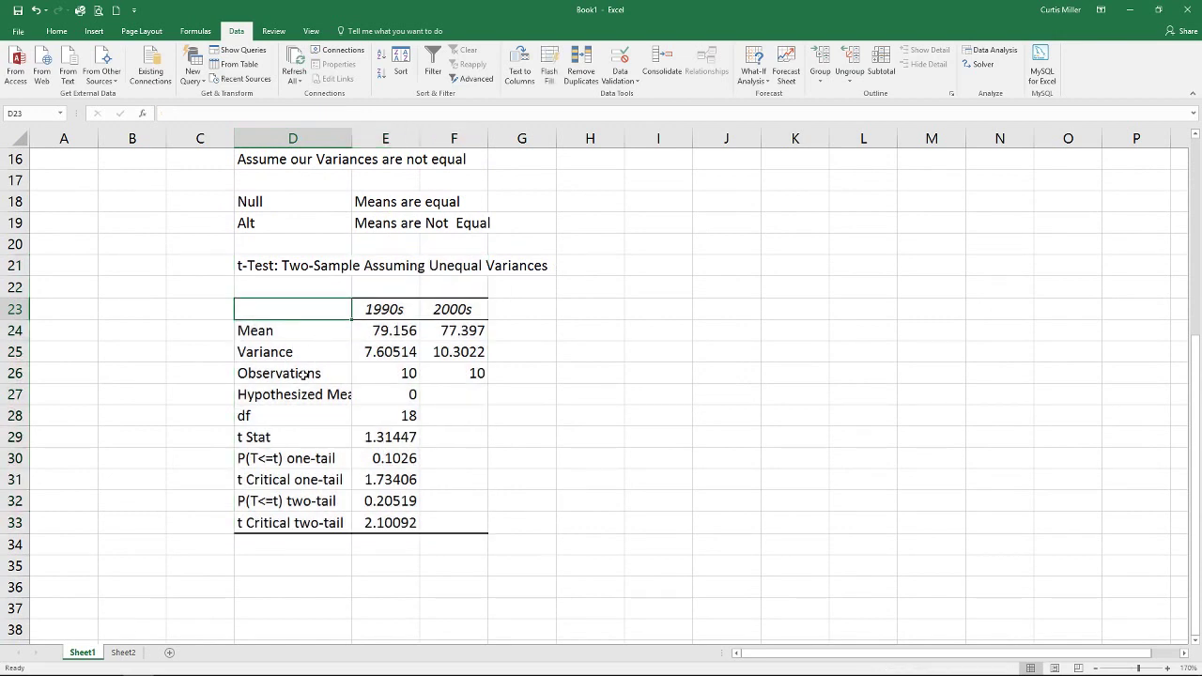
drag(325, 375, 450, 375)
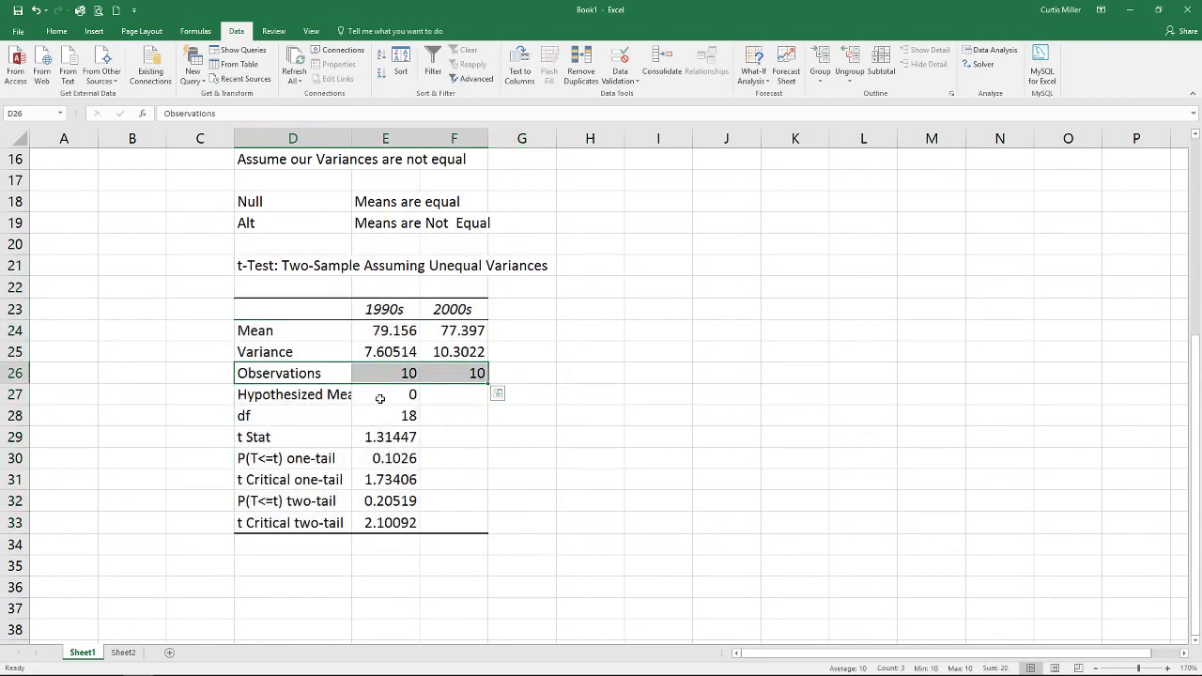
click(312, 400)
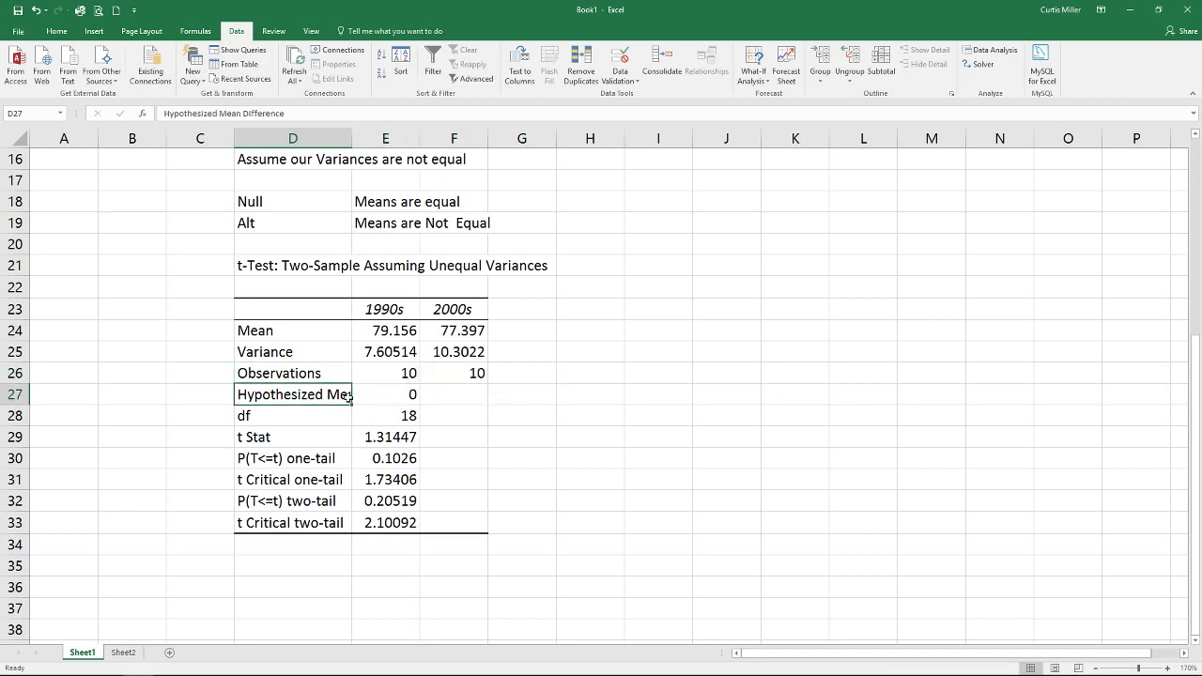
drag(349, 398, 385, 395)
drag(332, 434, 390, 439)
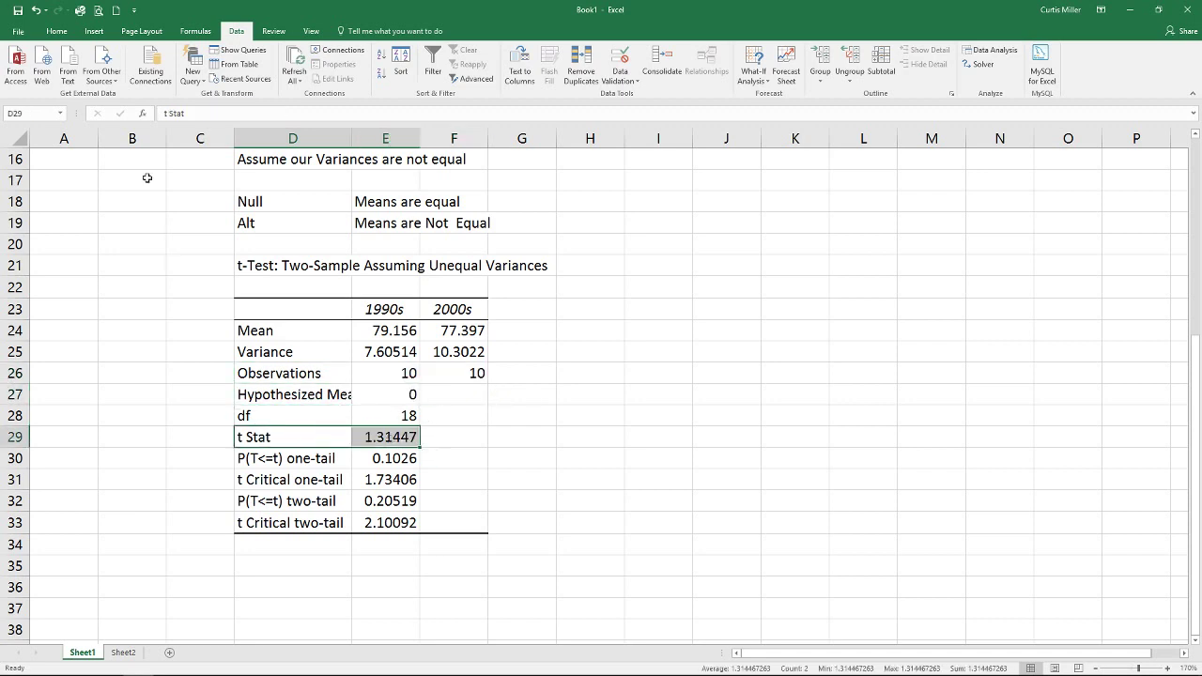
click(53, 32)
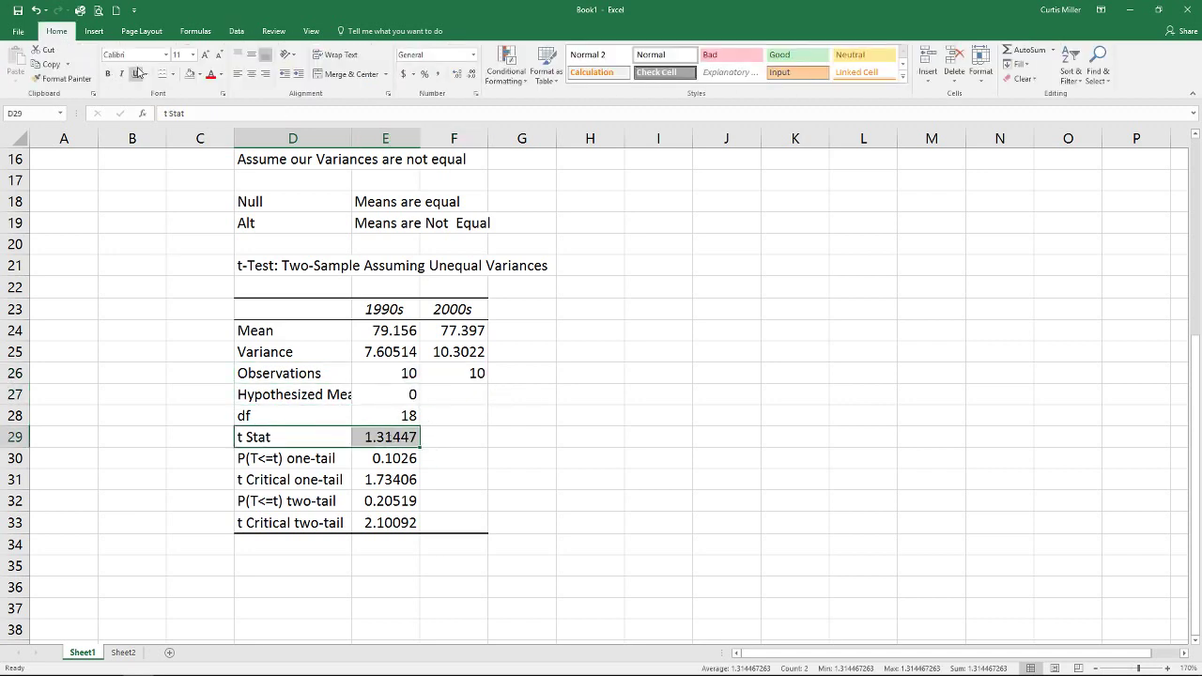
click(199, 77)
click(223, 175)
Fill the t Critical two-tail row (2.10092) with yellow.
drag(269, 531, 364, 522)
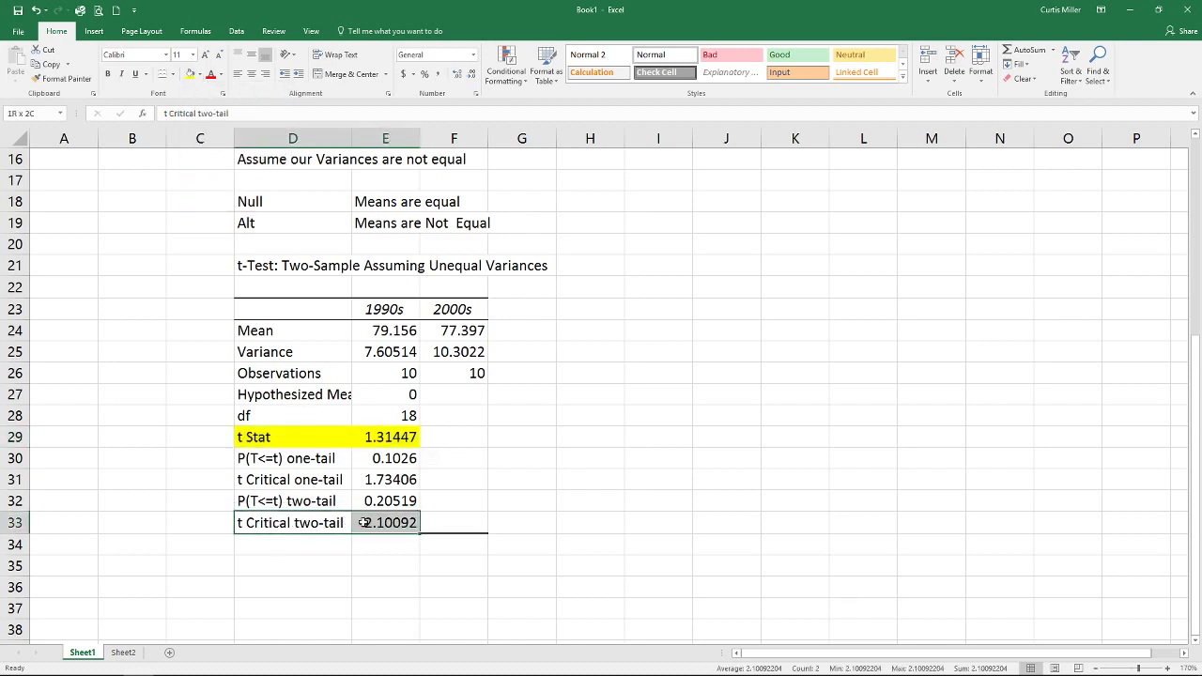
click(191, 73)
click(495, 420)
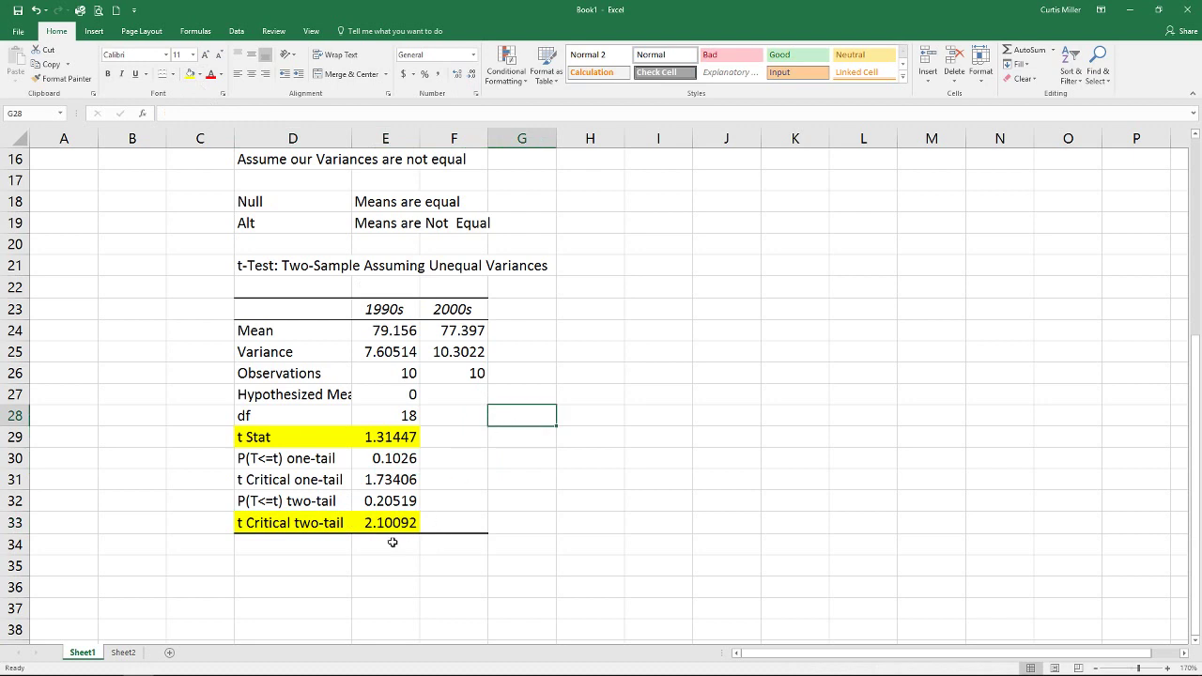
click(312, 565)
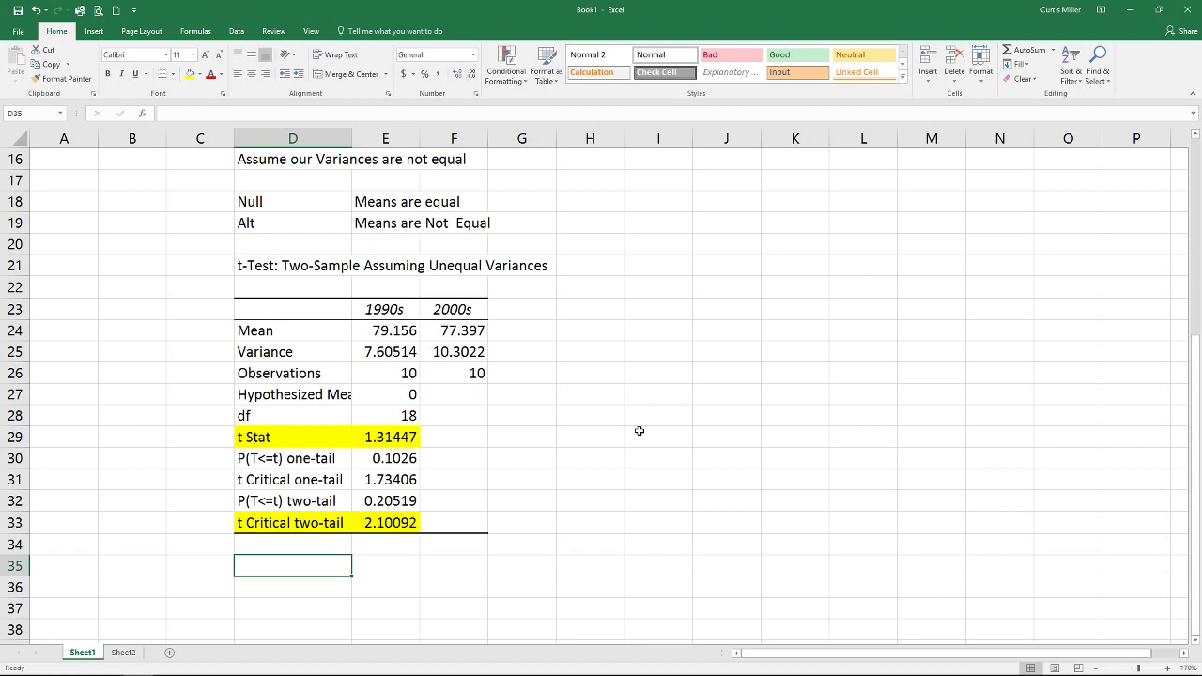
Enter 'Because Abs(t) < t Crit, we Accept our null' in D35 and 'Assume our Means are equal' in D36.
text(Because )
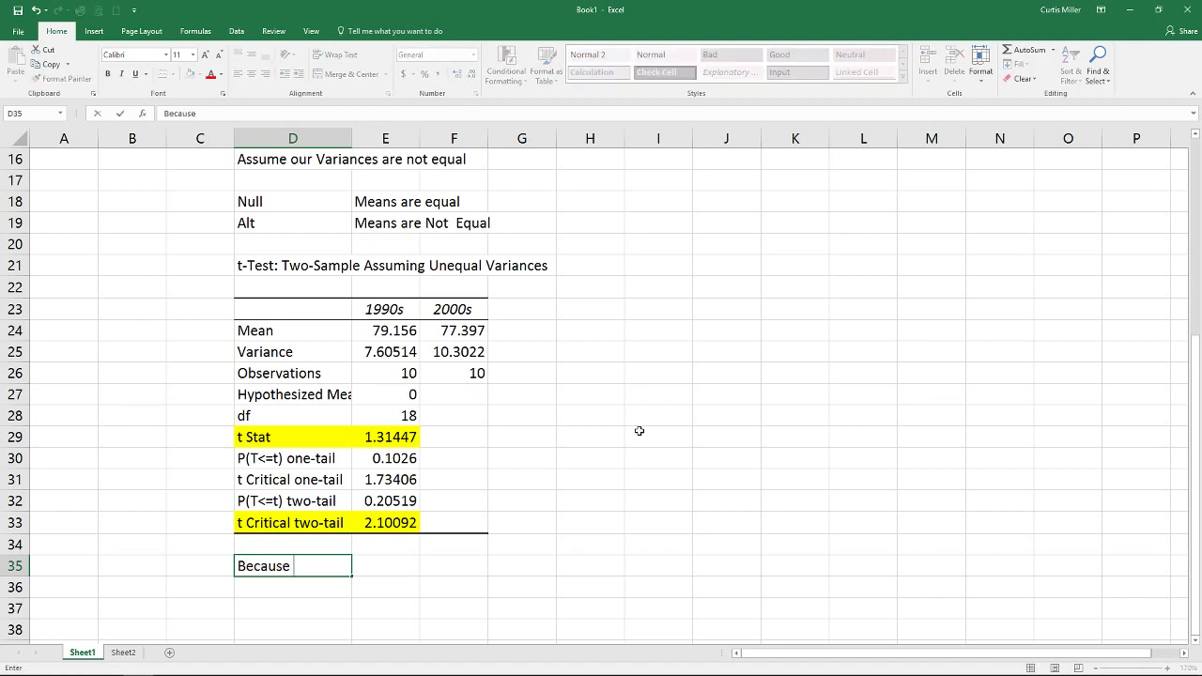
text(Abs(t) < t Crit, we Accept our null)
key(Return)
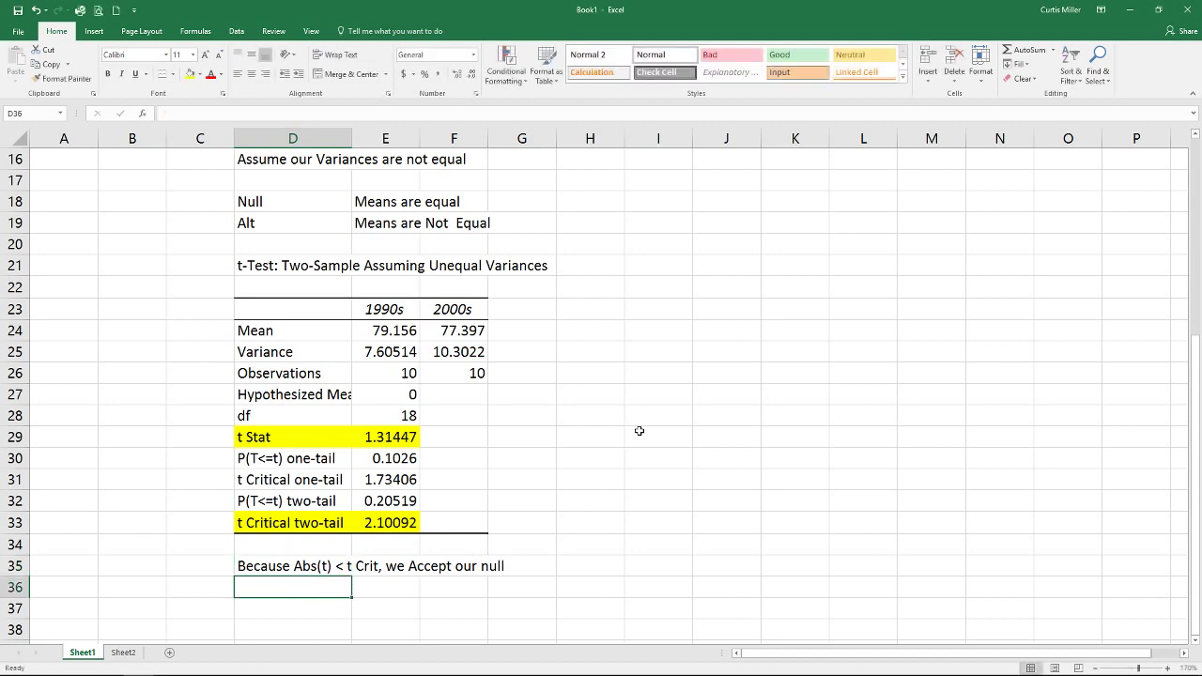
text(Assume )
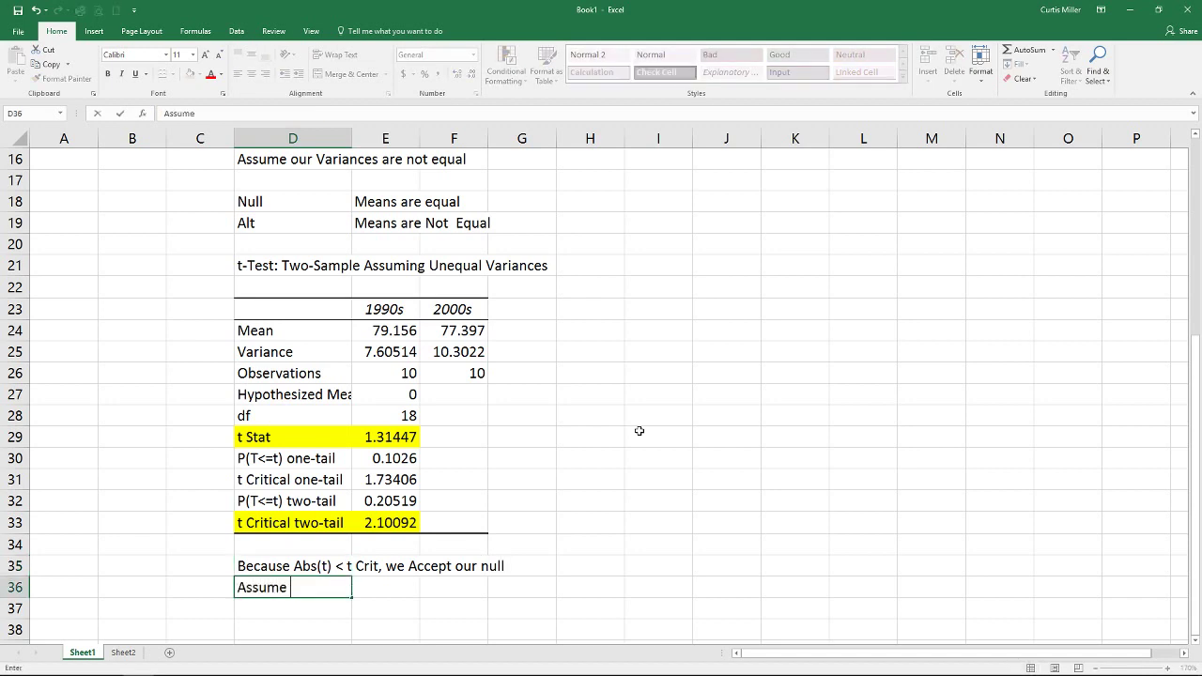
text(our Means are )
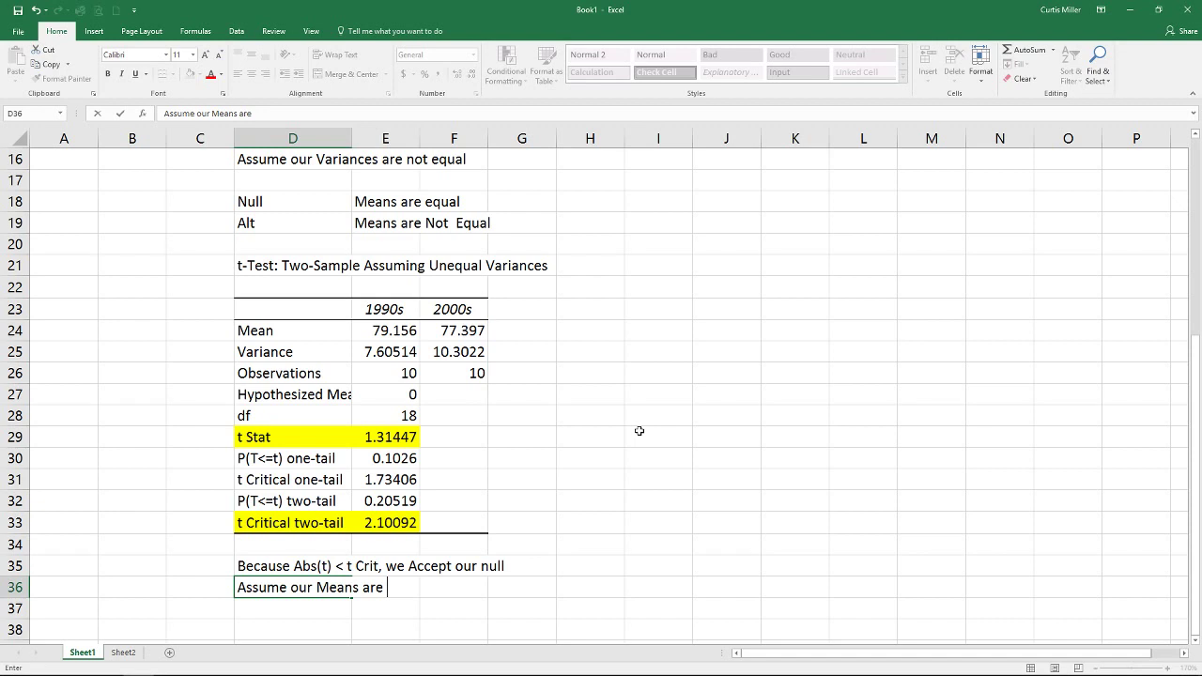
text(equal)
key(Return)
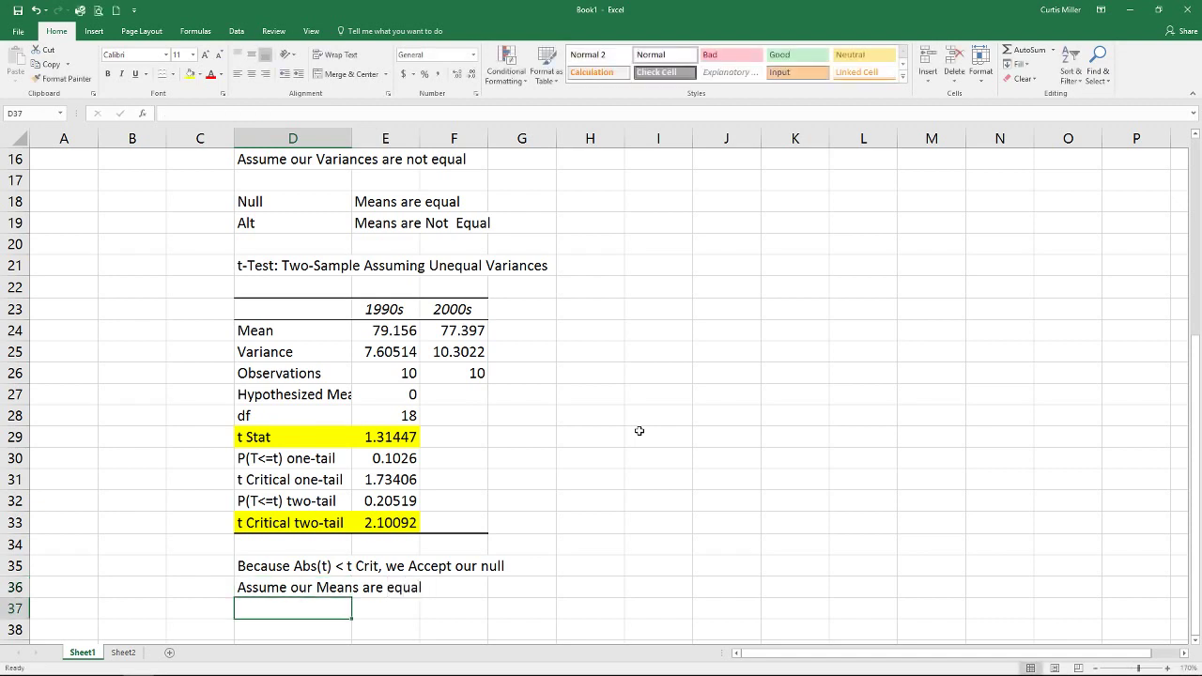
scroll(451, 554, up, 5)
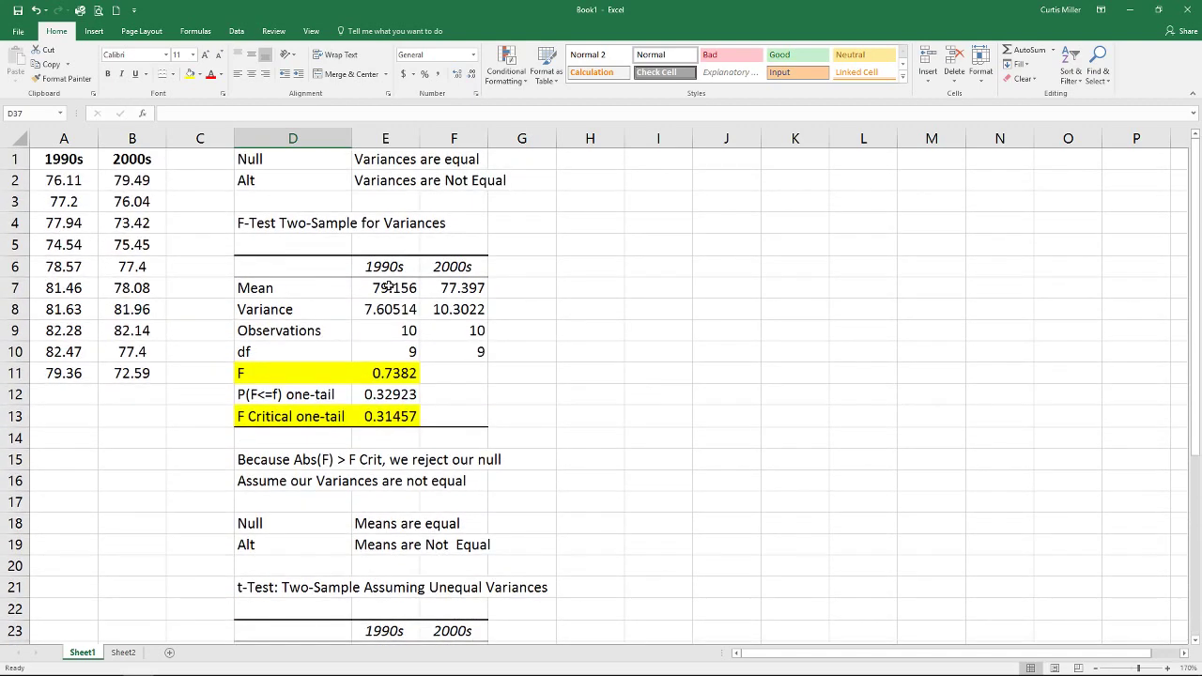
drag(392, 288, 457, 289)
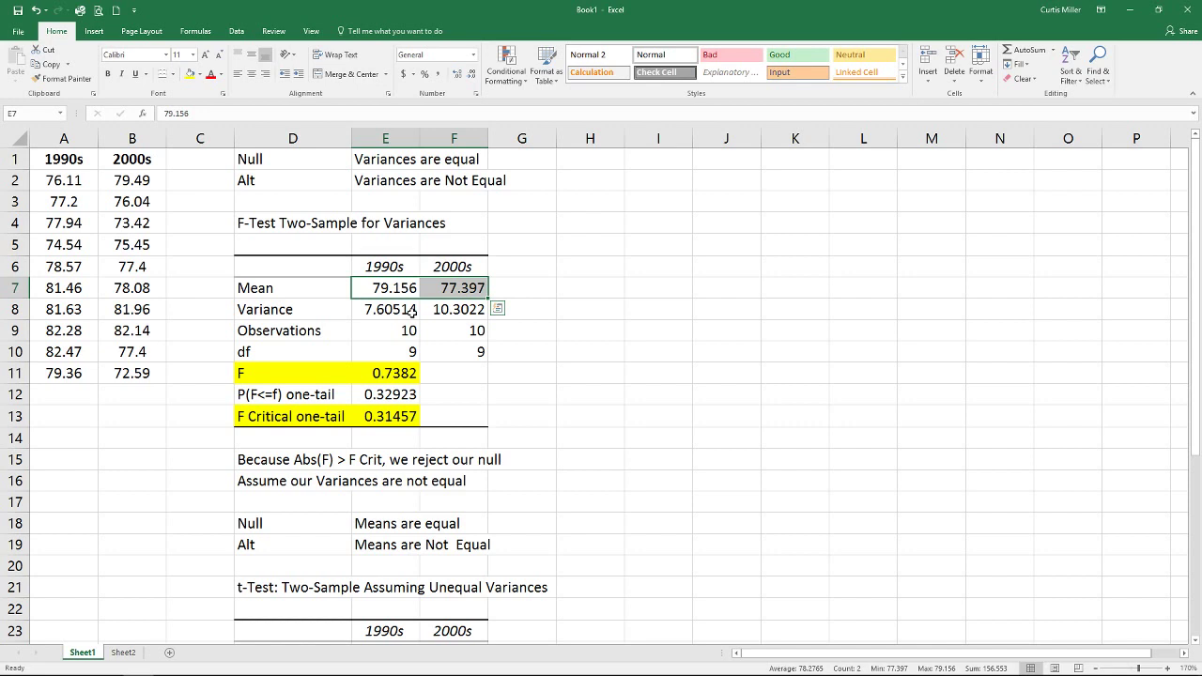
key(Escape)
click(63, 158)
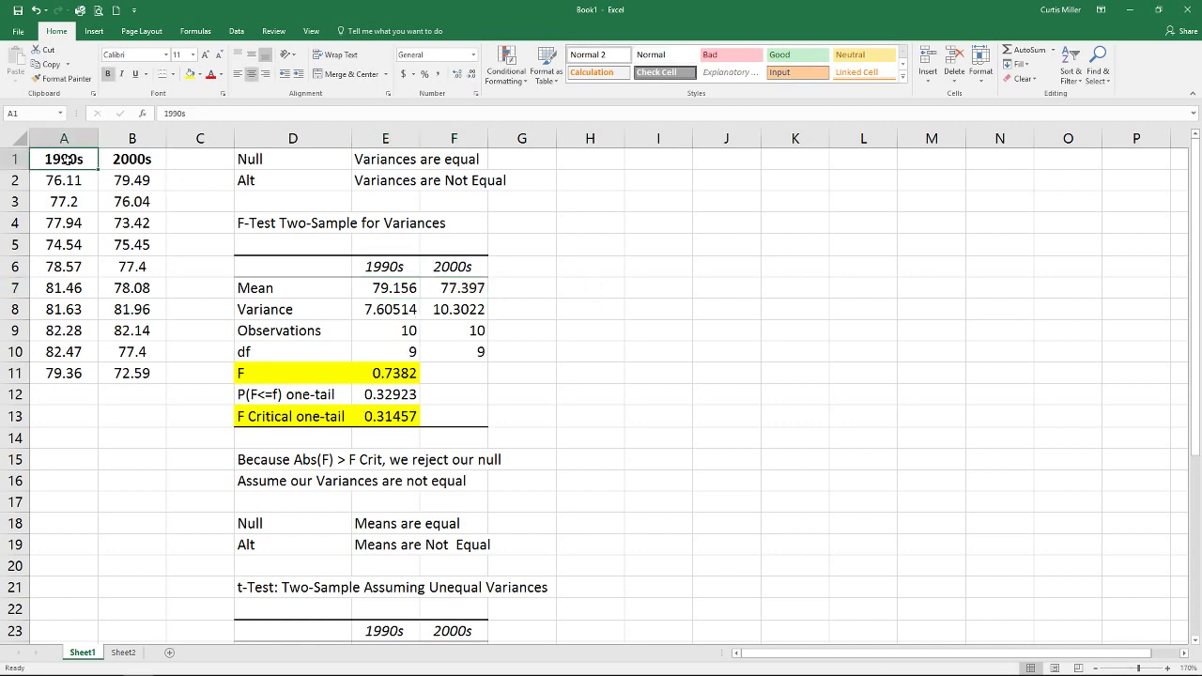
Start Descriptive Statistics from Data Analysis with input range A1:B11 and labels in first row.
click(237, 31)
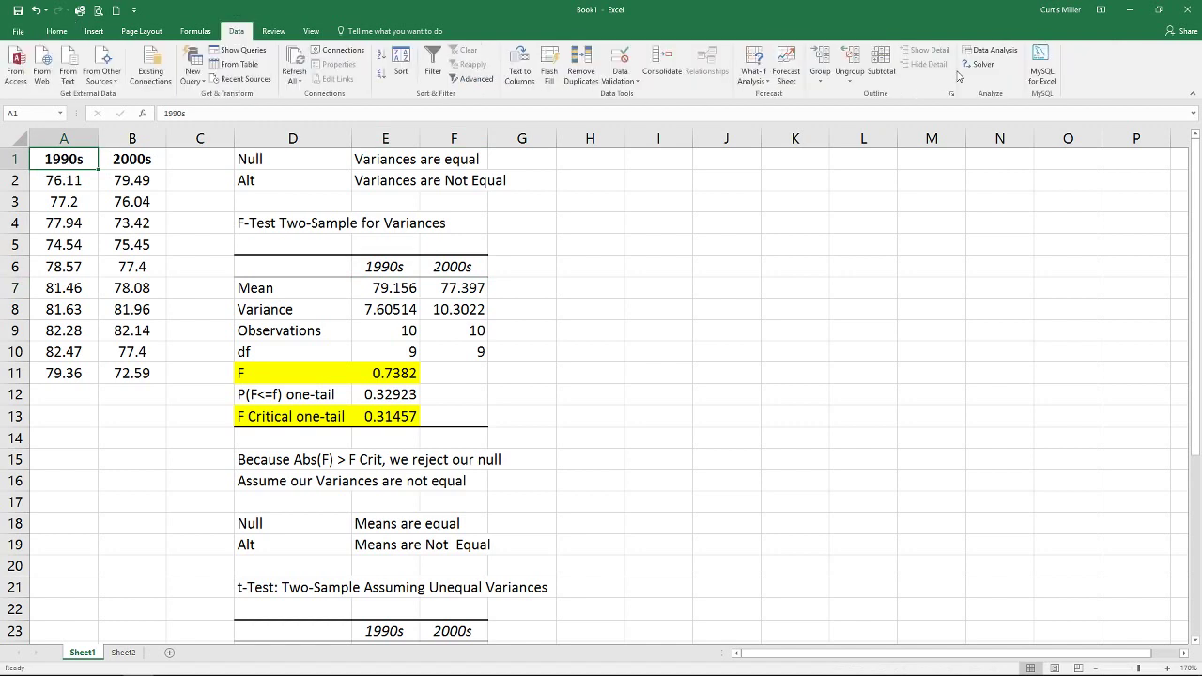
click(1002, 55)
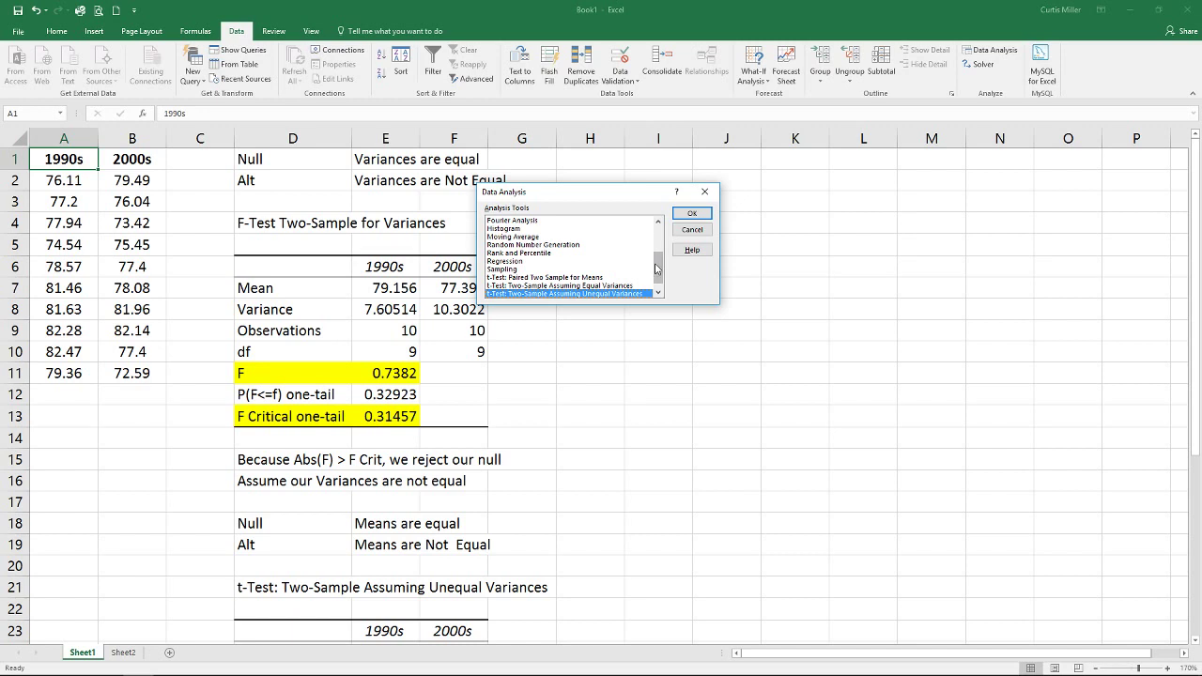
drag(658, 266, 658, 237)
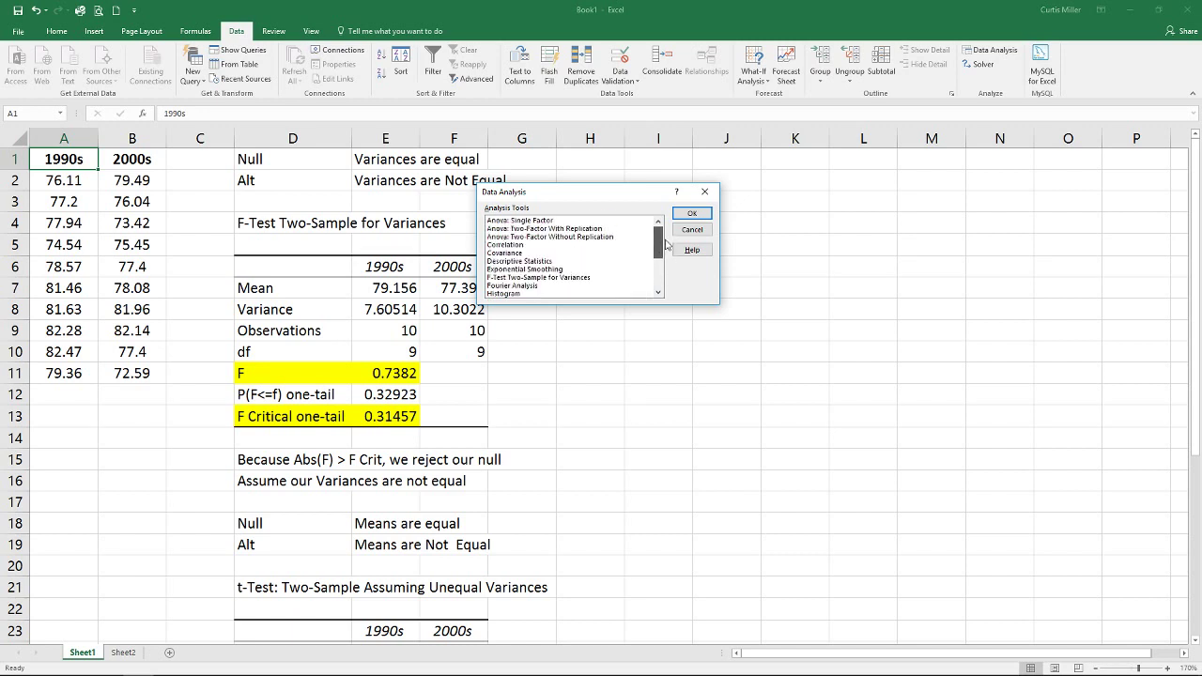
click(533, 261)
click(692, 213)
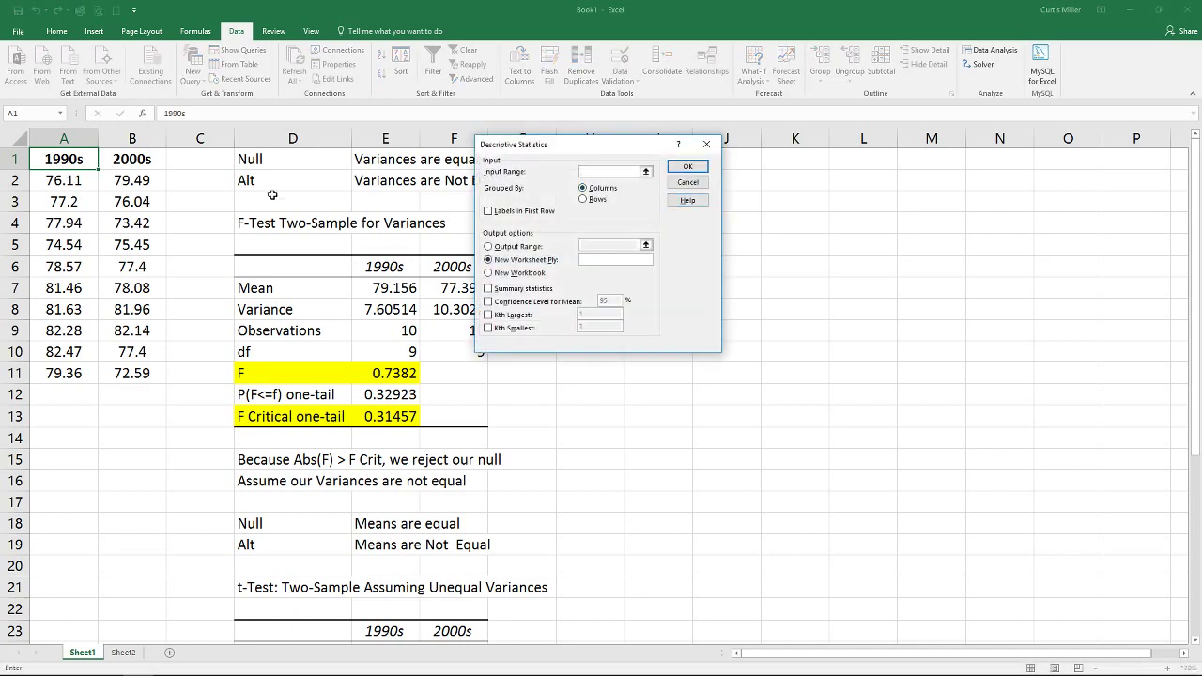
drag(63, 159, 114, 372)
click(517, 211)
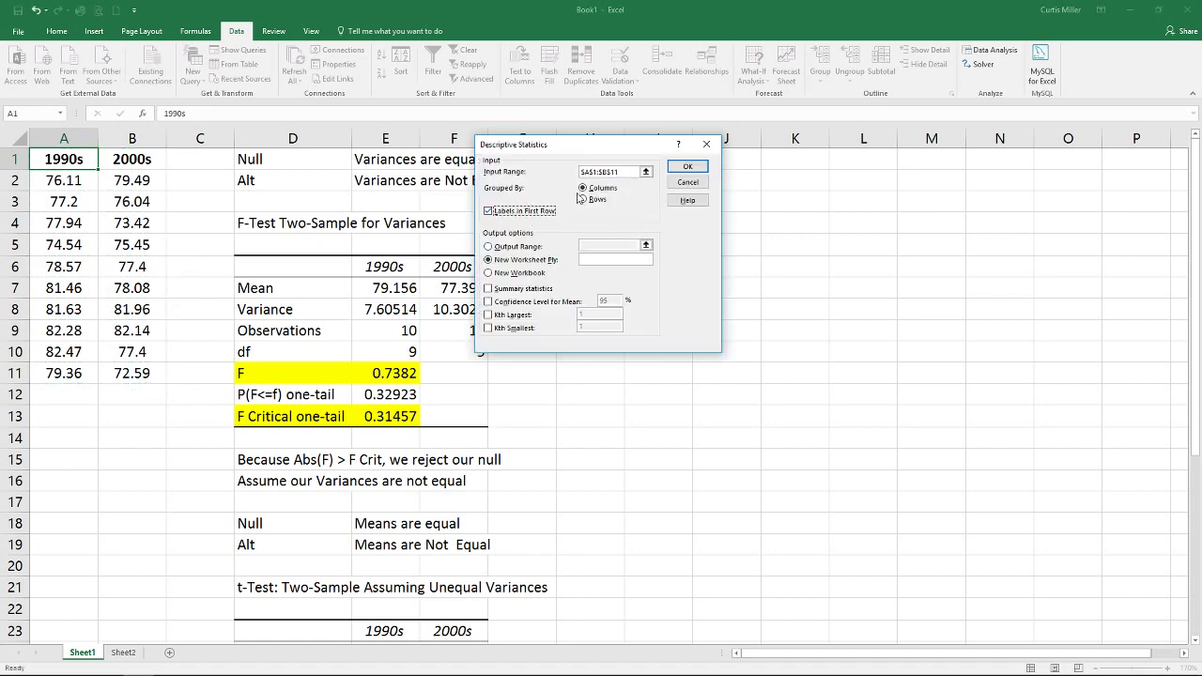
Output summary statistics with 95% confidence level starting at I1, then autofit column I.
click(519, 247)
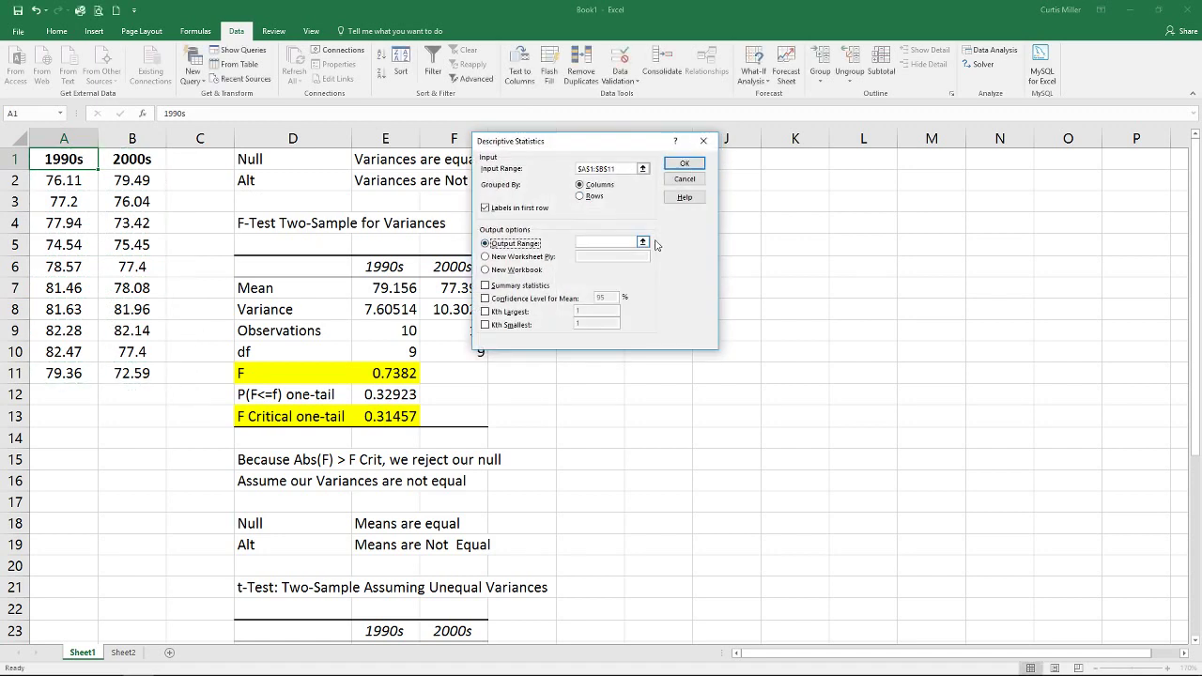
click(645, 245)
drag(632, 141, 381, 172)
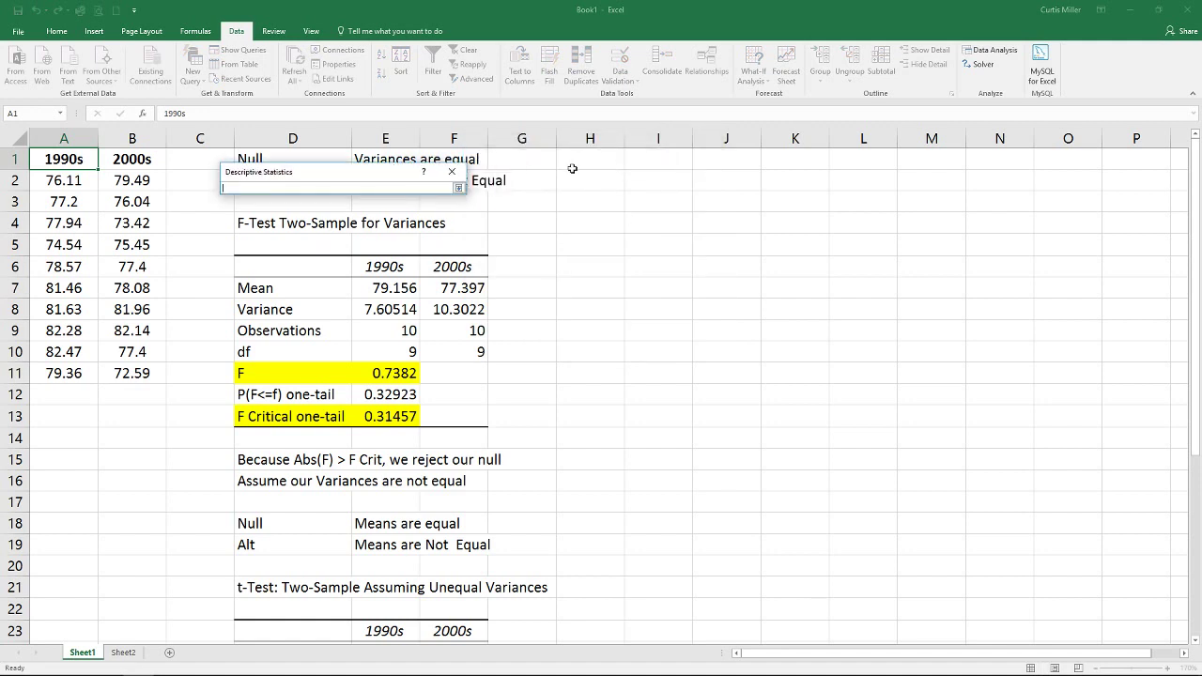
click(639, 158)
click(458, 187)
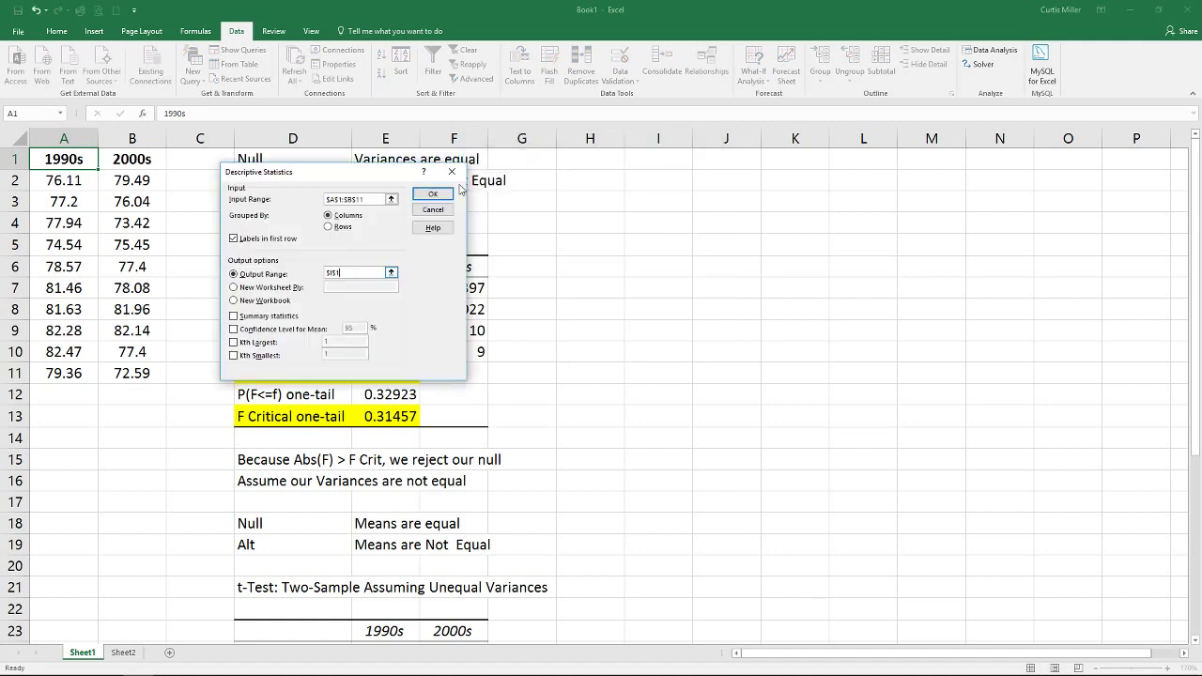
click(254, 318)
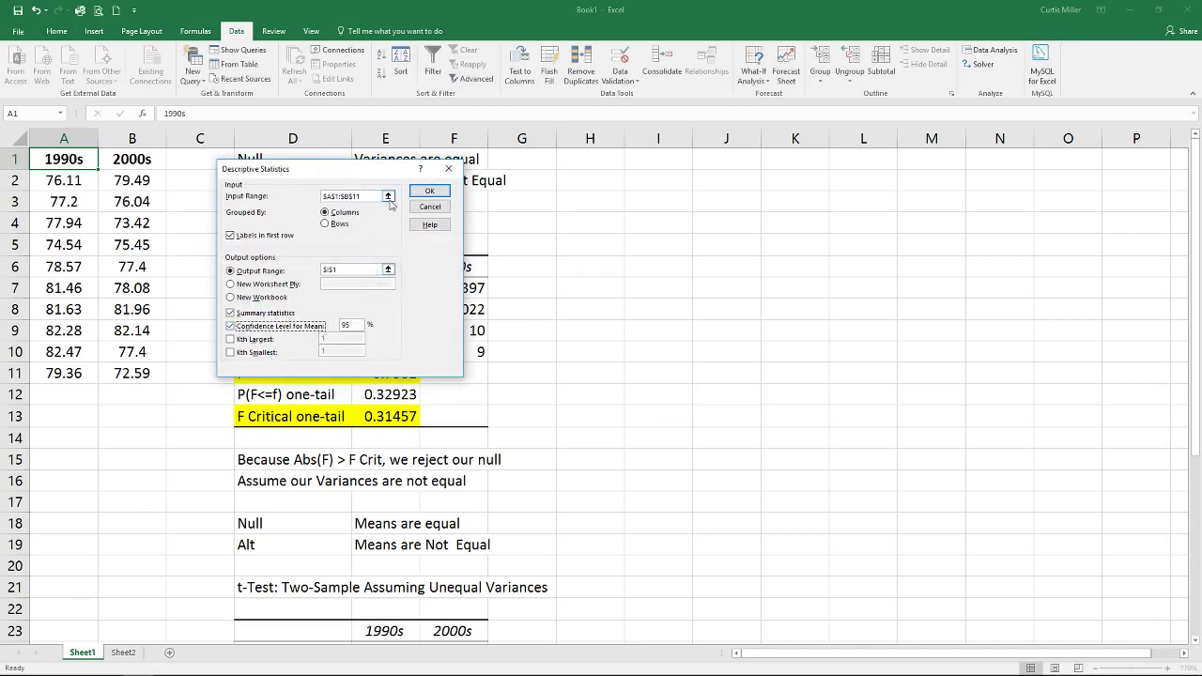
click(429, 190)
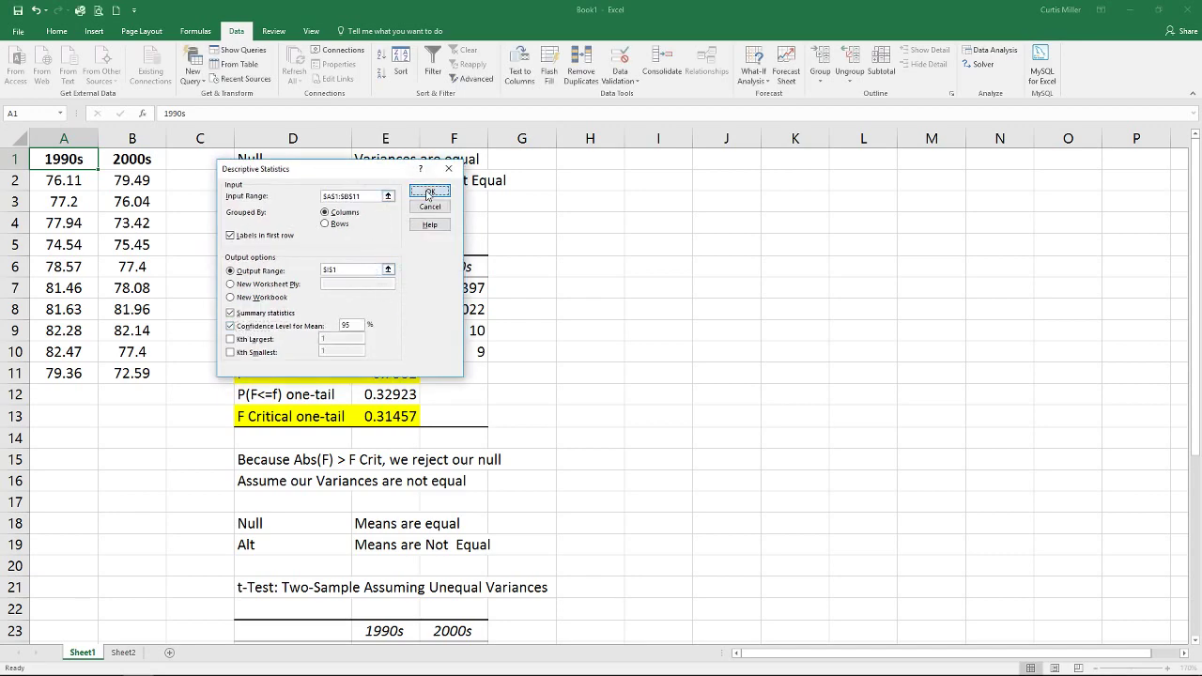
double_click(693, 138)
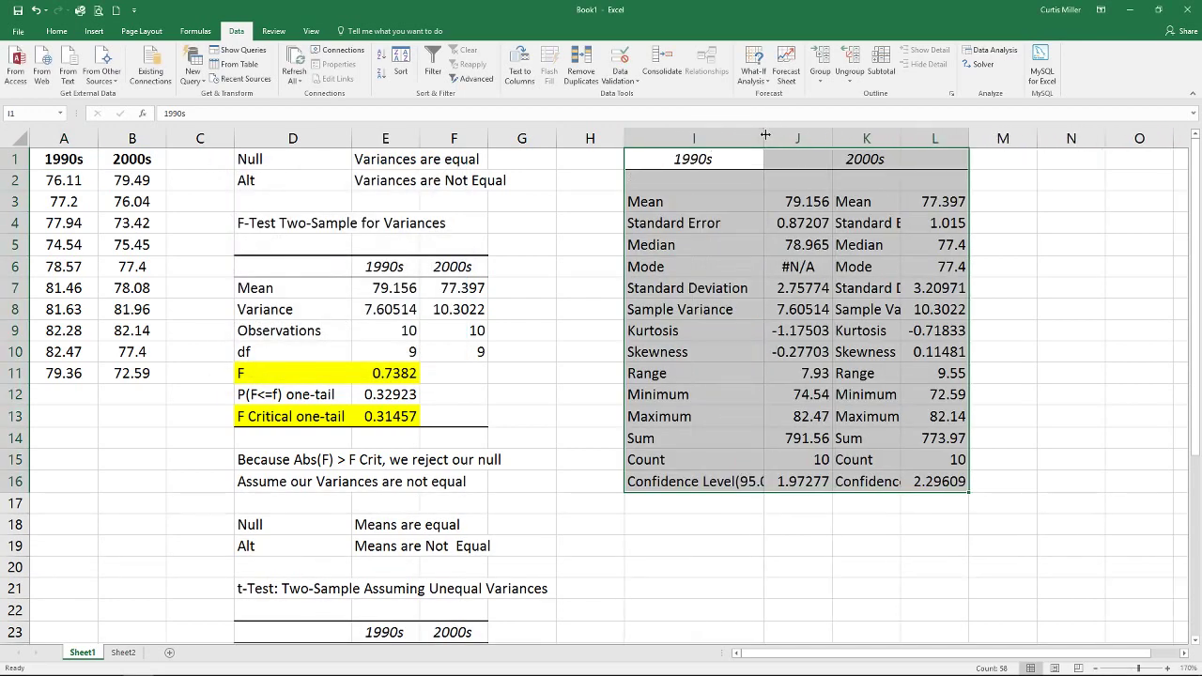
Widen column K and add 'Upper Limit' and 'Lower Limit' labels in I17:I18.
drag(893, 138, 933, 138)
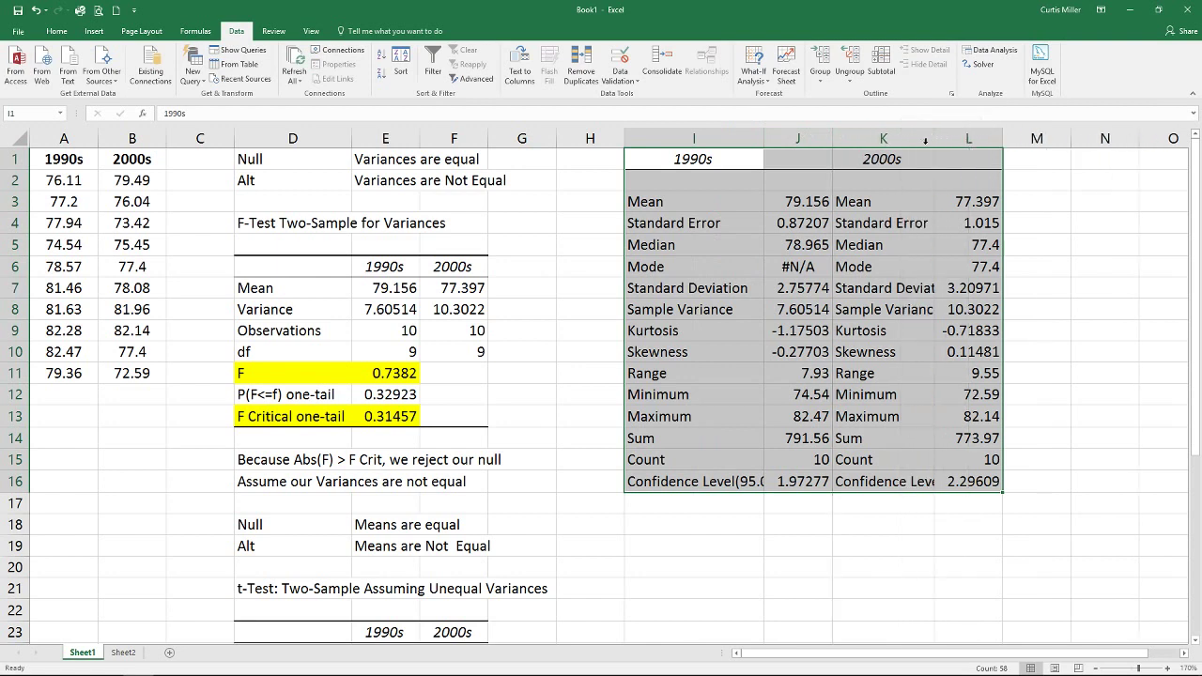
click(683, 508)
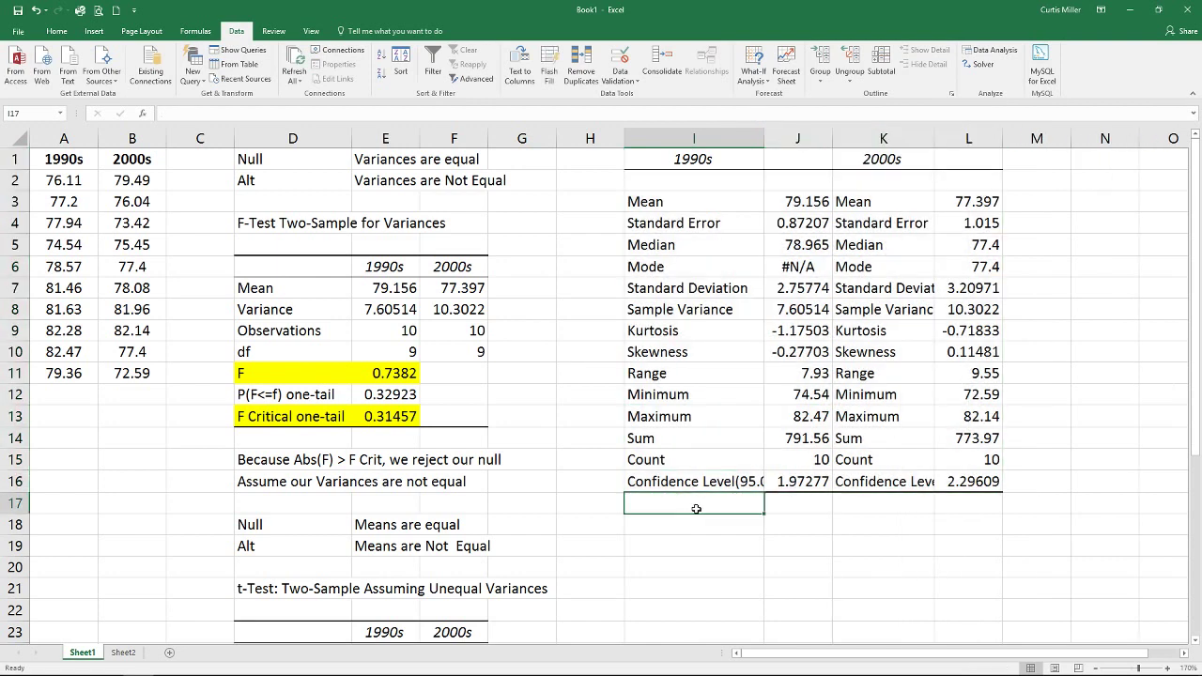
text(Upper Limit)
key(Return)
text(Lower Limit)
key(Return)
Enter the 1990s upper limit formula =J3+J16 in J17.
key(Up)
key(Up)
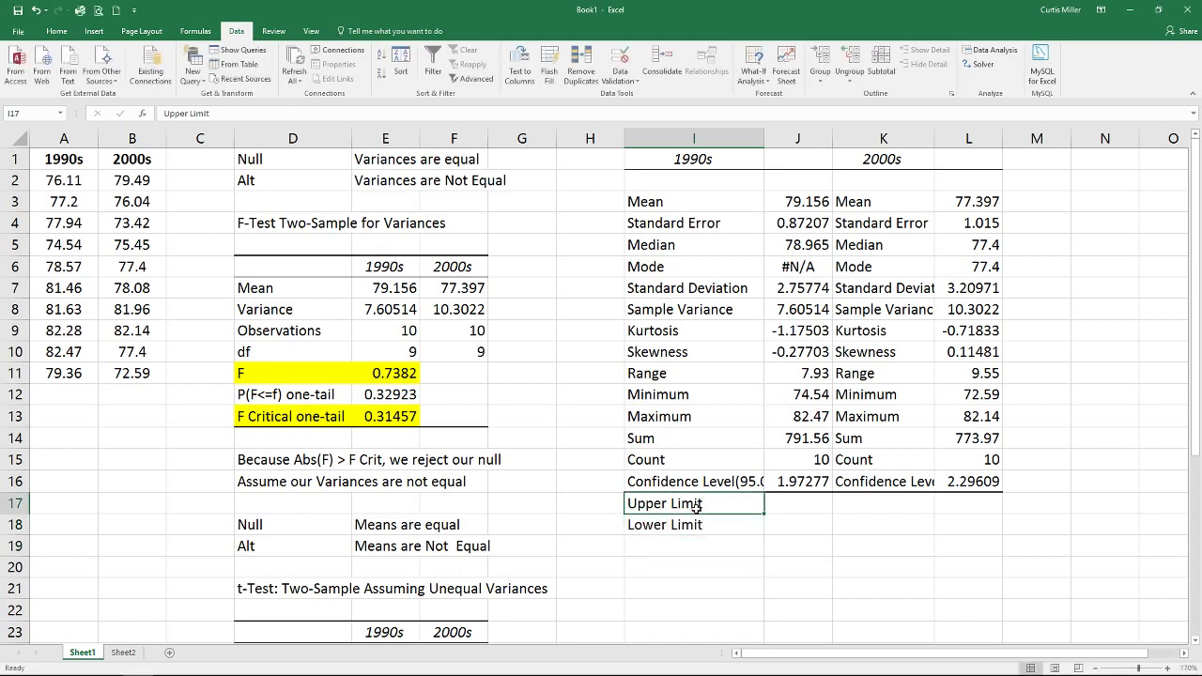
key(Right)
text(=)
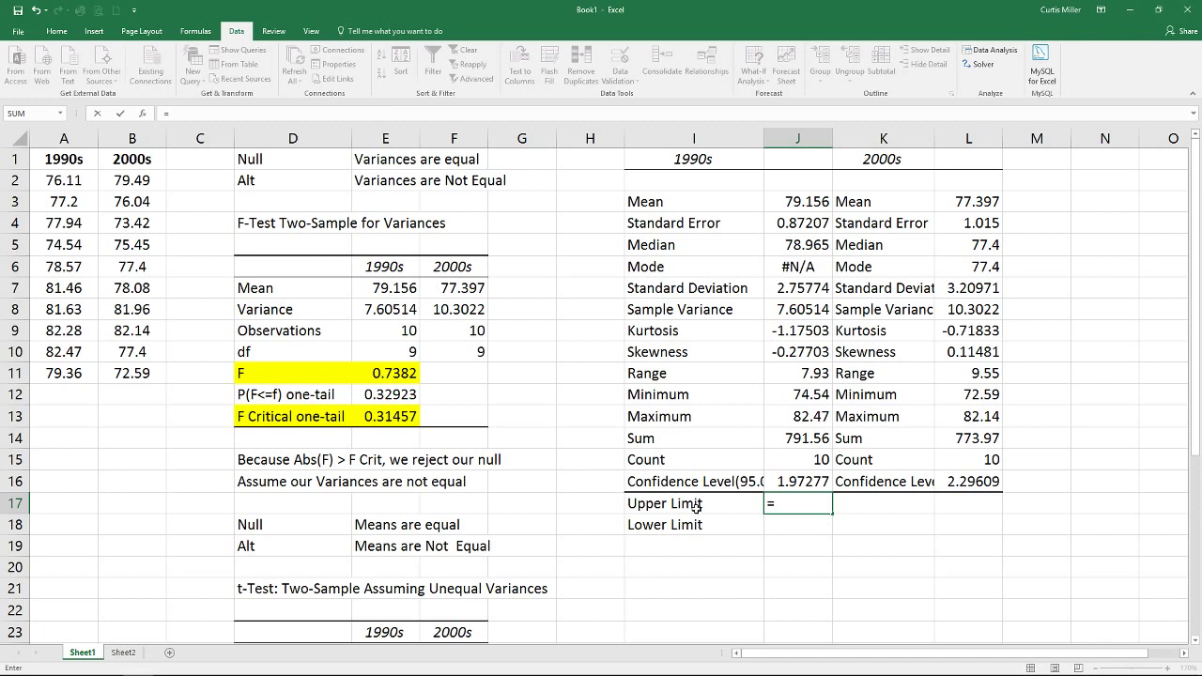
click(799, 197)
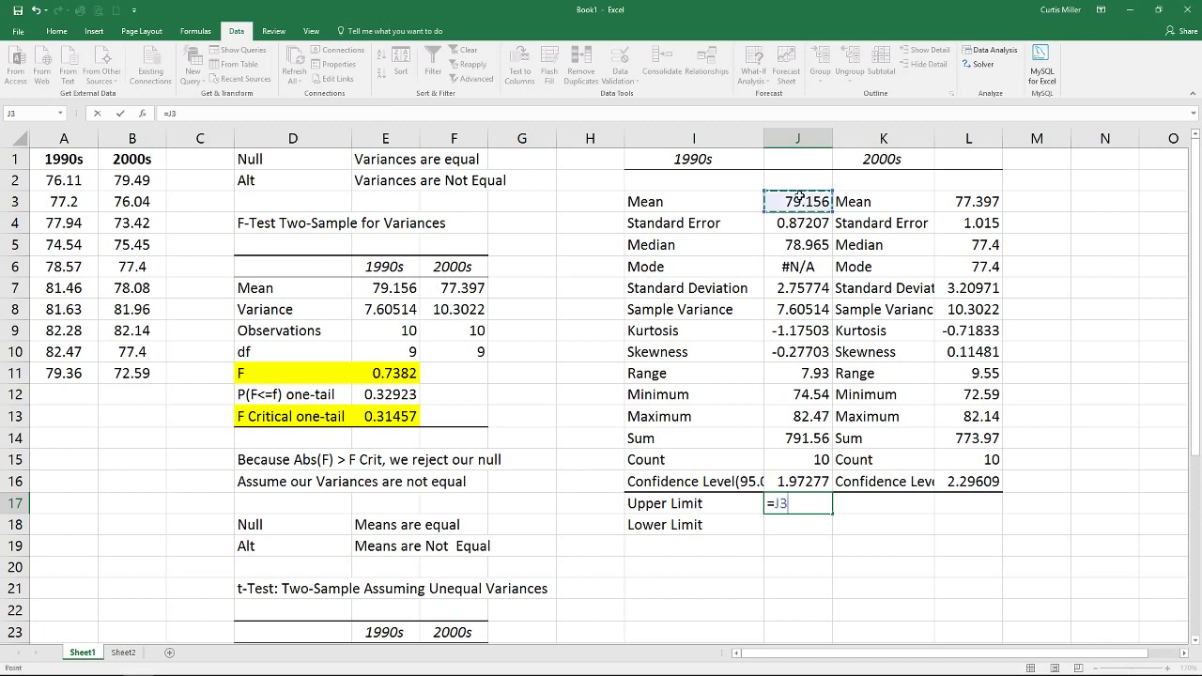
text(+)
click(807, 476)
key(Return)
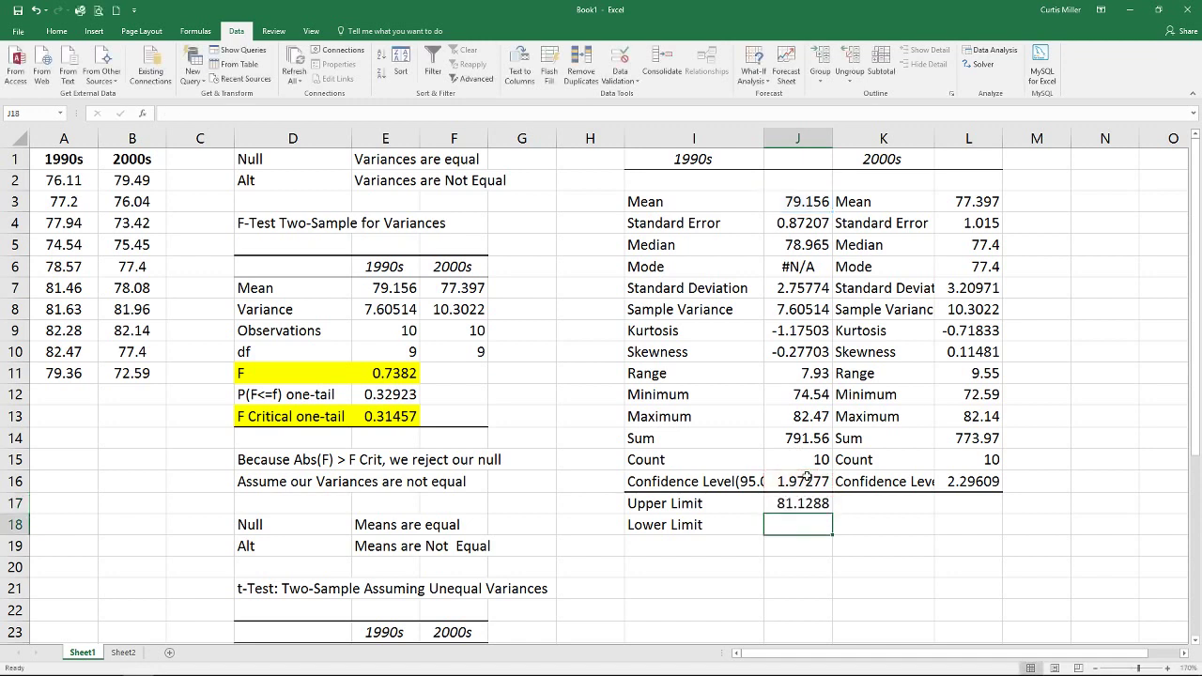
Enter the 1990s lower limit formula =J3-J16 in J18.
text(=)
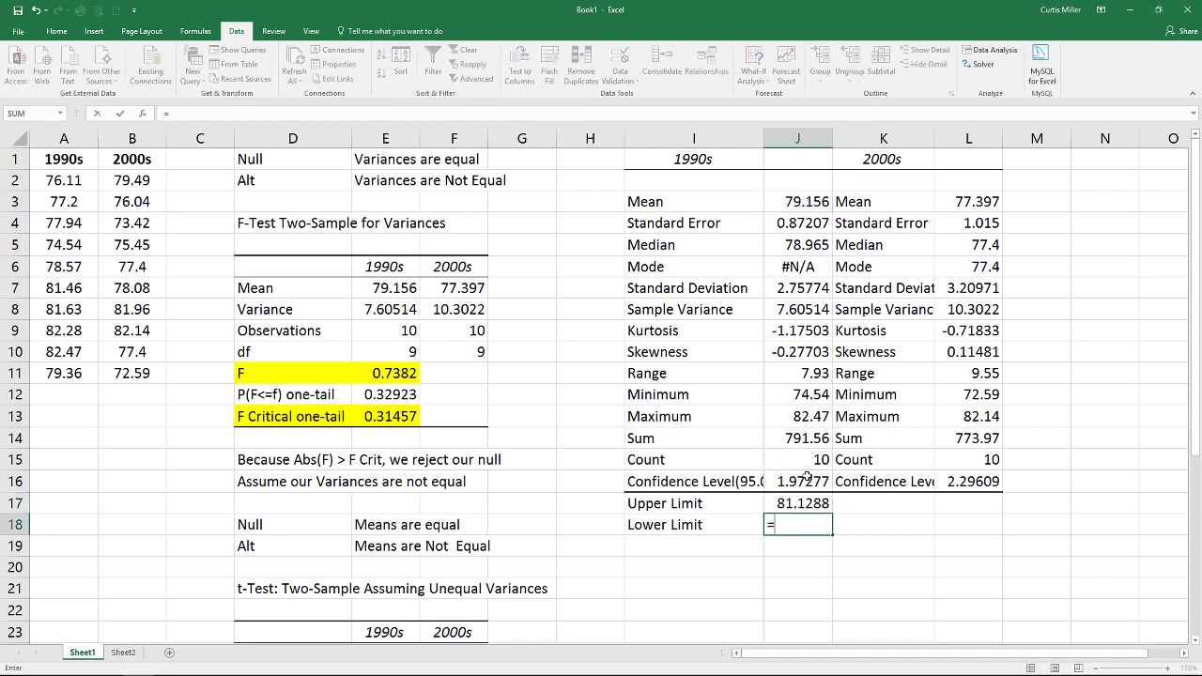
click(813, 205)
text(-)
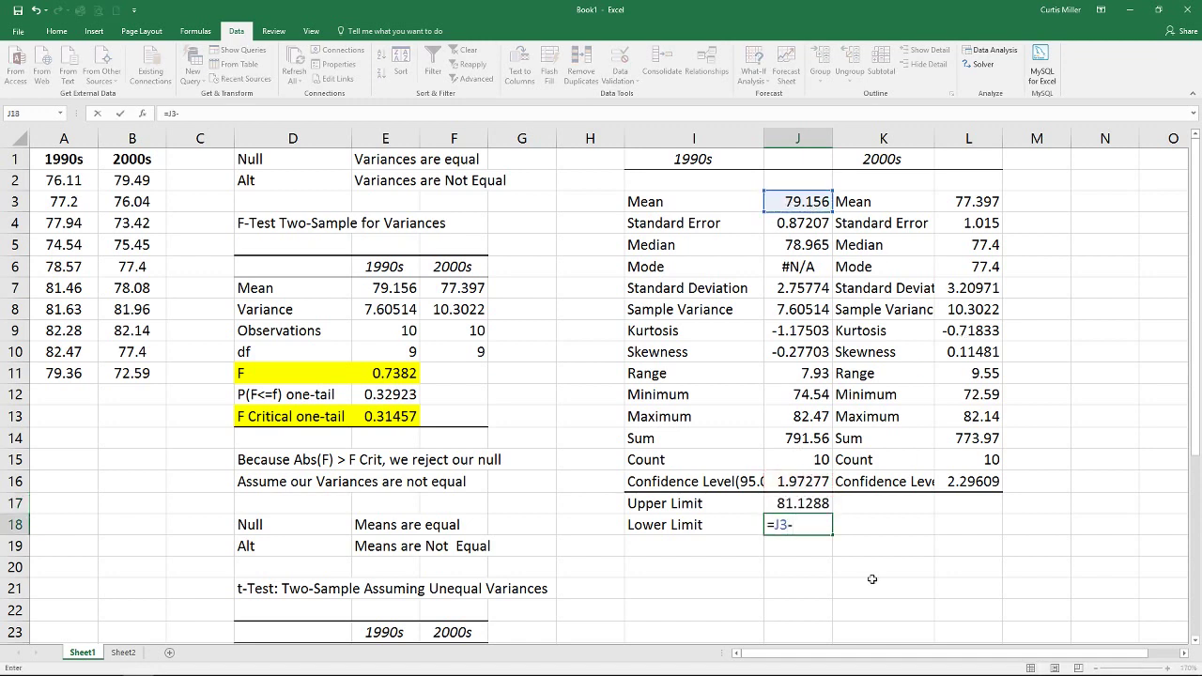
click(797, 481)
key(Return)
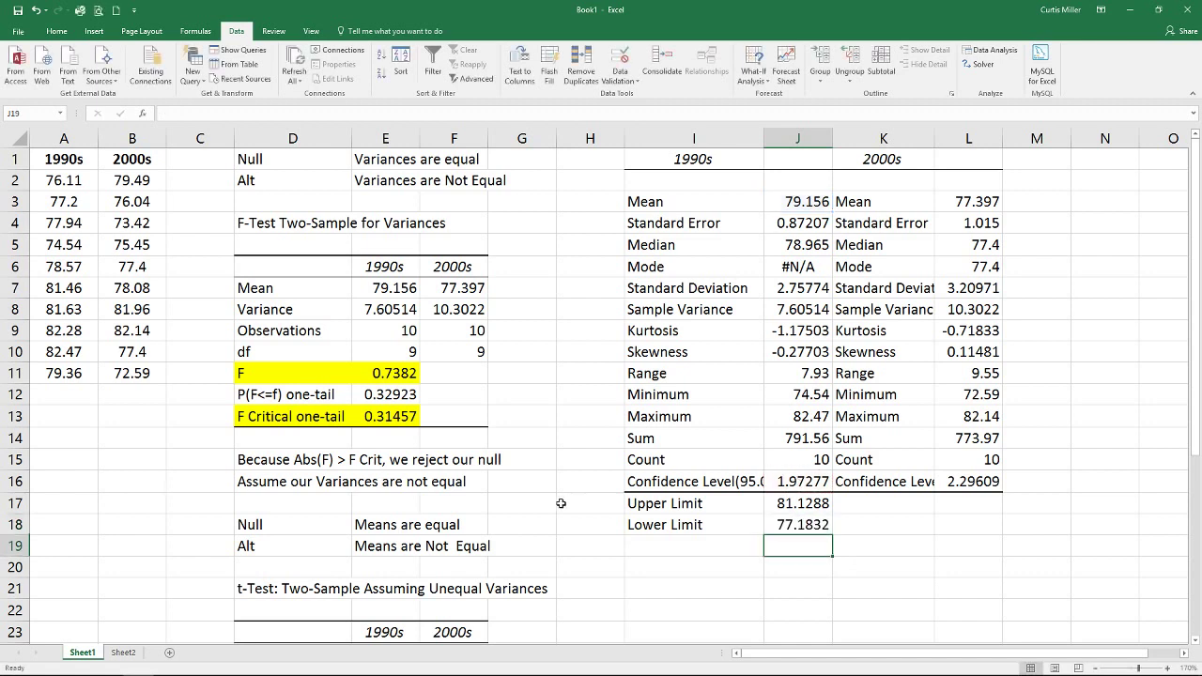
Copy the J17:J18 limit formulas into L17:L18, giving 2000s bounds 79.6931 and 75.1009.
drag(783, 503, 798, 524)
key(ctrl+c)
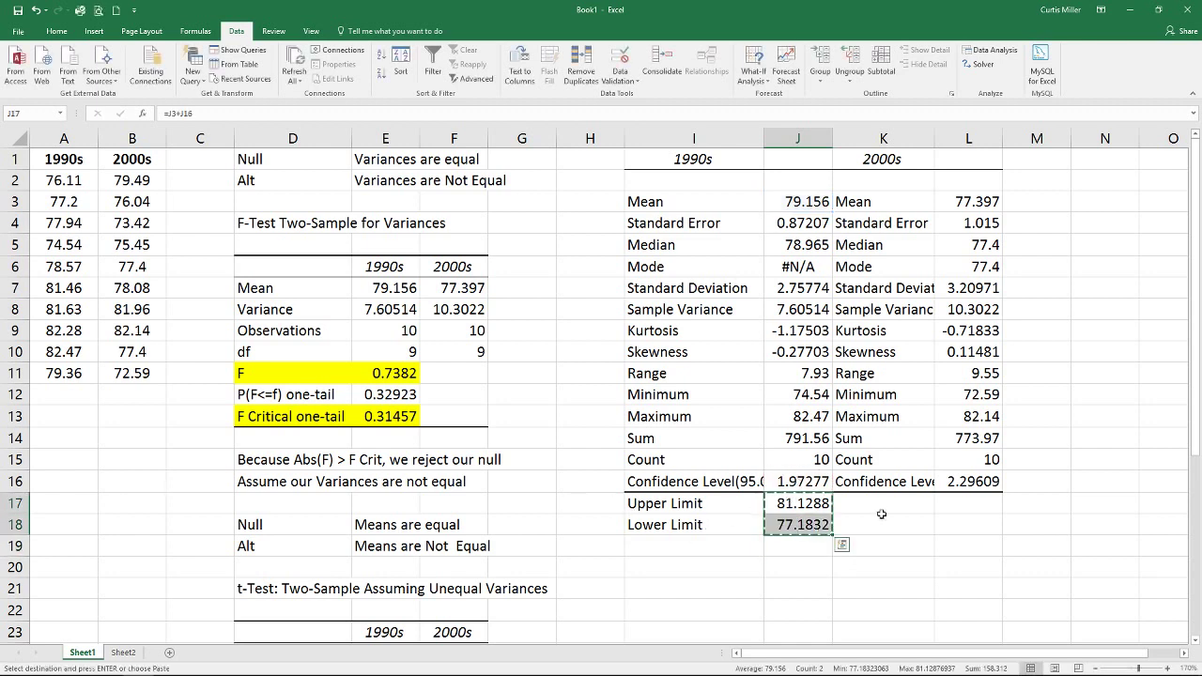
click(954, 502)
key(ctrl+v)
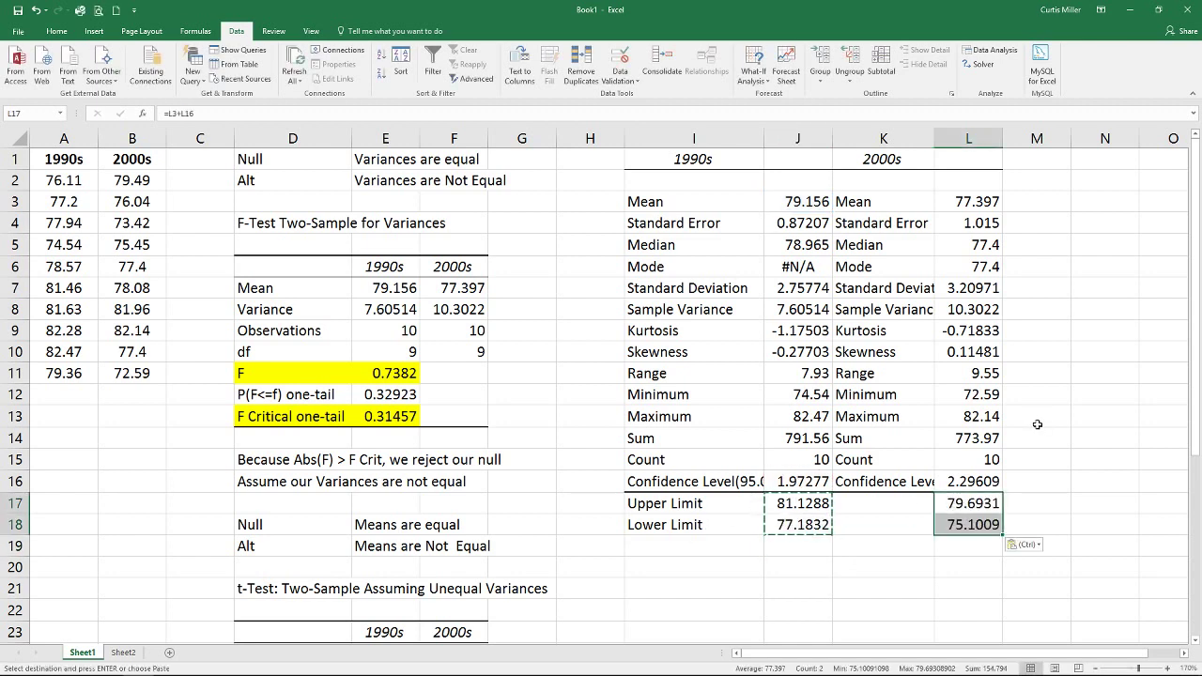
click(1035, 475)
click(864, 532)
key(Escape)
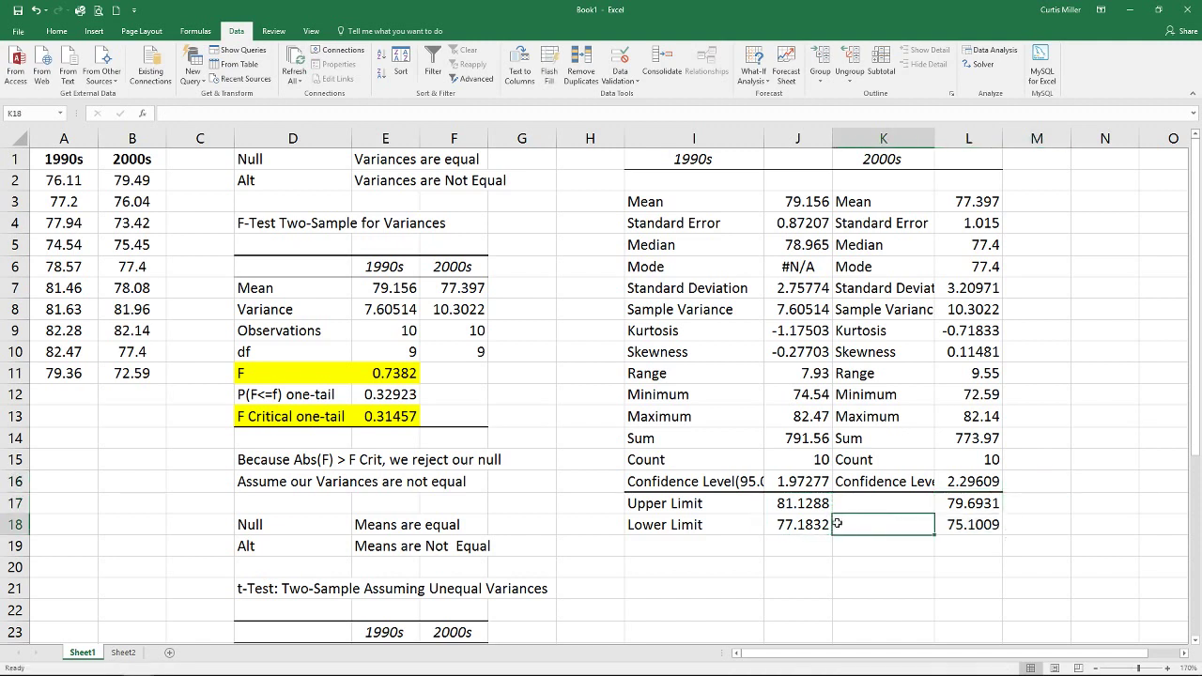
click(792, 524)
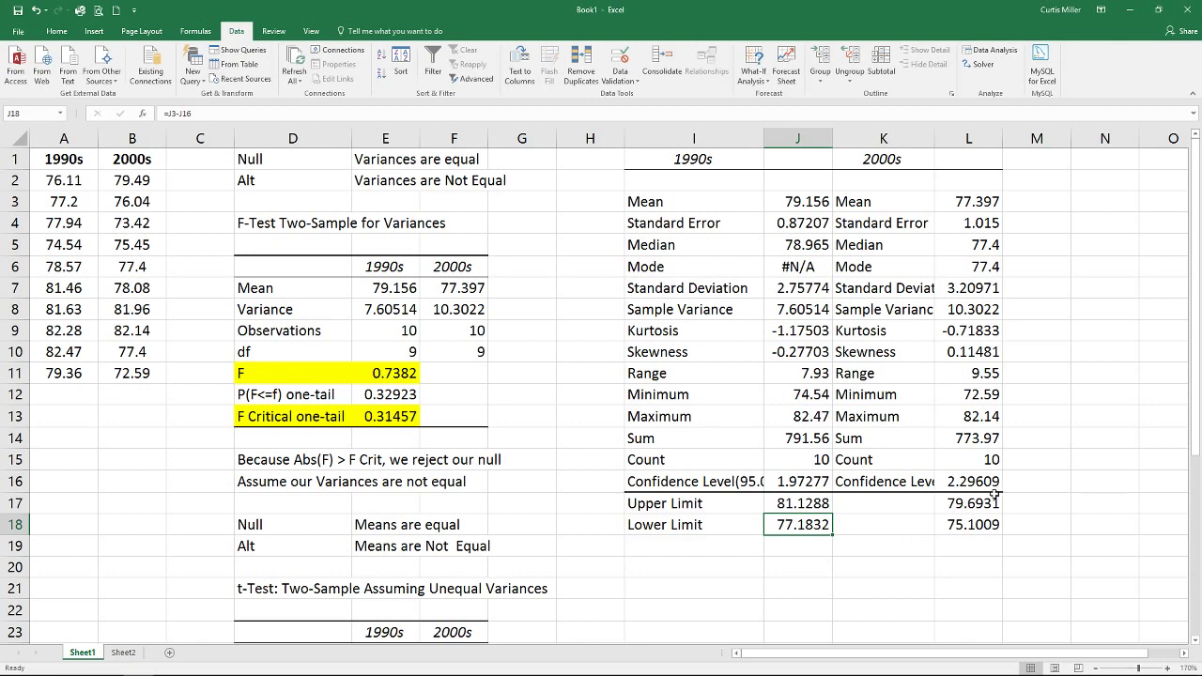
ctrl+click(967, 503)
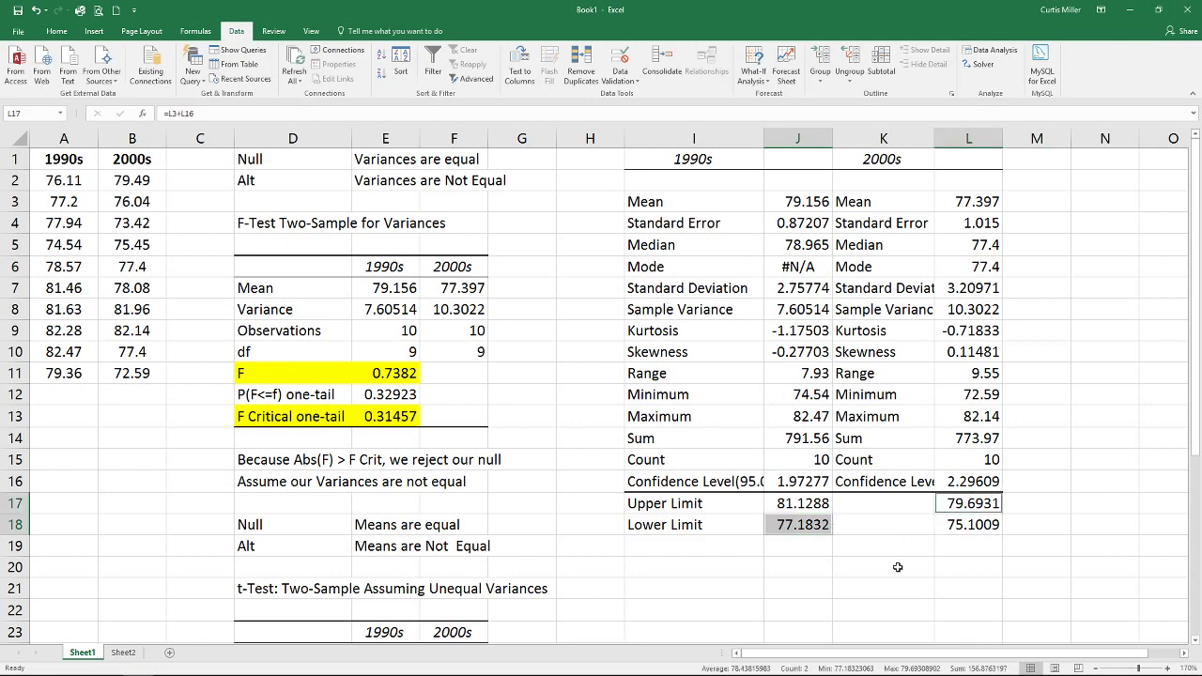